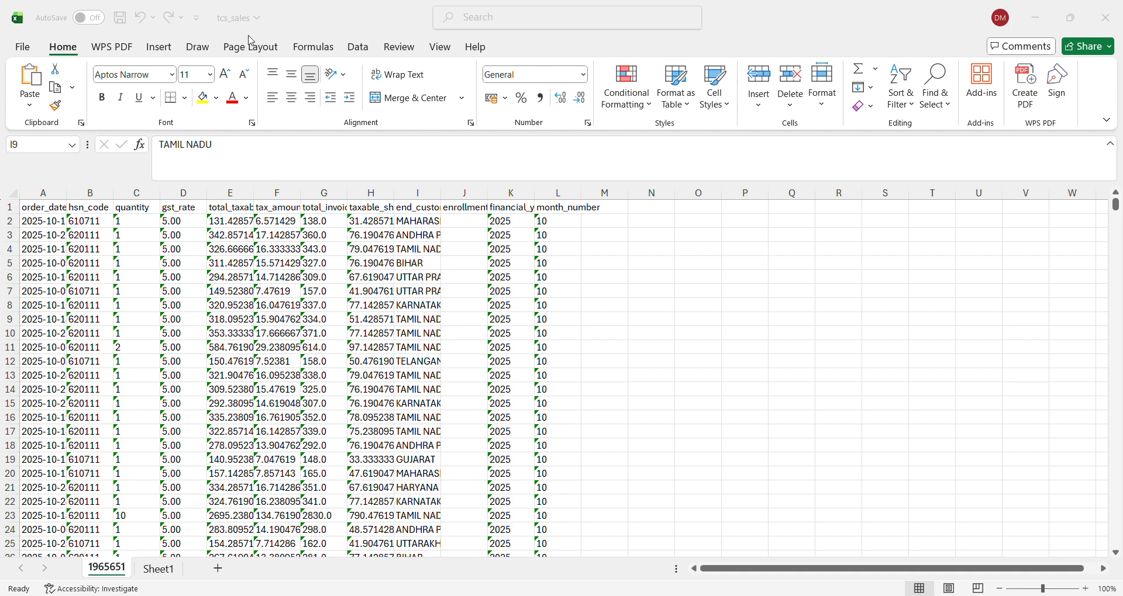
# - Convert the text-stored numbers in the sales rows to numeric values, from hsn_code through month_number, B2 to L1414
pyautogui.click(264, 106)
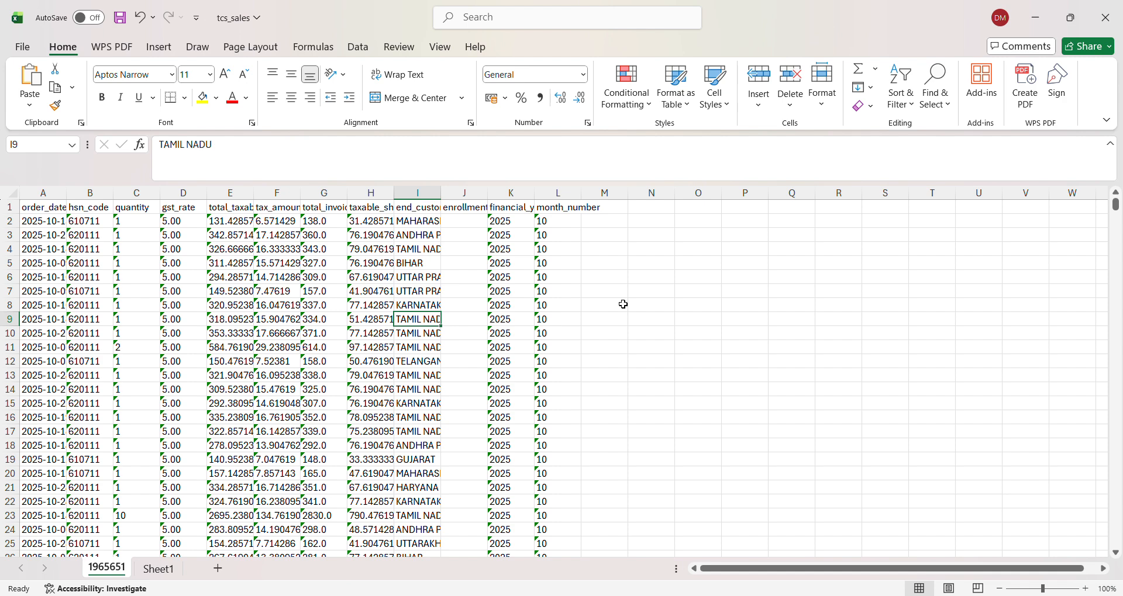
pyautogui.press('Up')
pyautogui.press('Up')
pyautogui.press('Up')
pyautogui.press('Up')
pyautogui.press('Up')
pyautogui.press('Up')
pyautogui.press('Up')
pyautogui.press('Up')
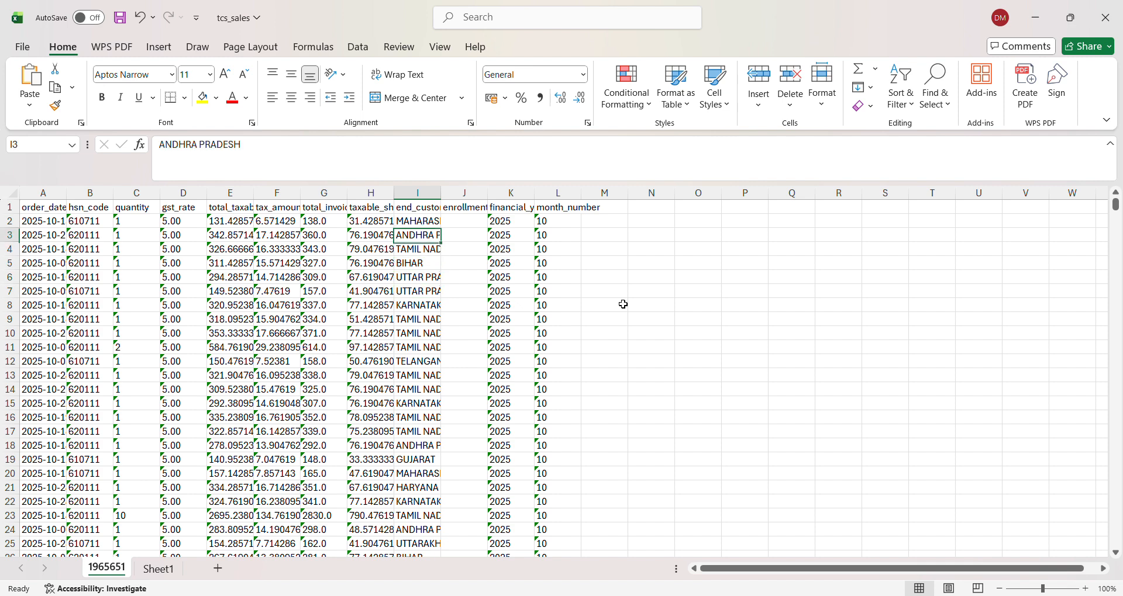
pyautogui.press('Left')
pyautogui.press('Left')
pyautogui.press('Left')
pyautogui.press('Left')
pyautogui.press('Left')
pyautogui.press('Left')
pyautogui.press('Left')
pyautogui.press('Left')
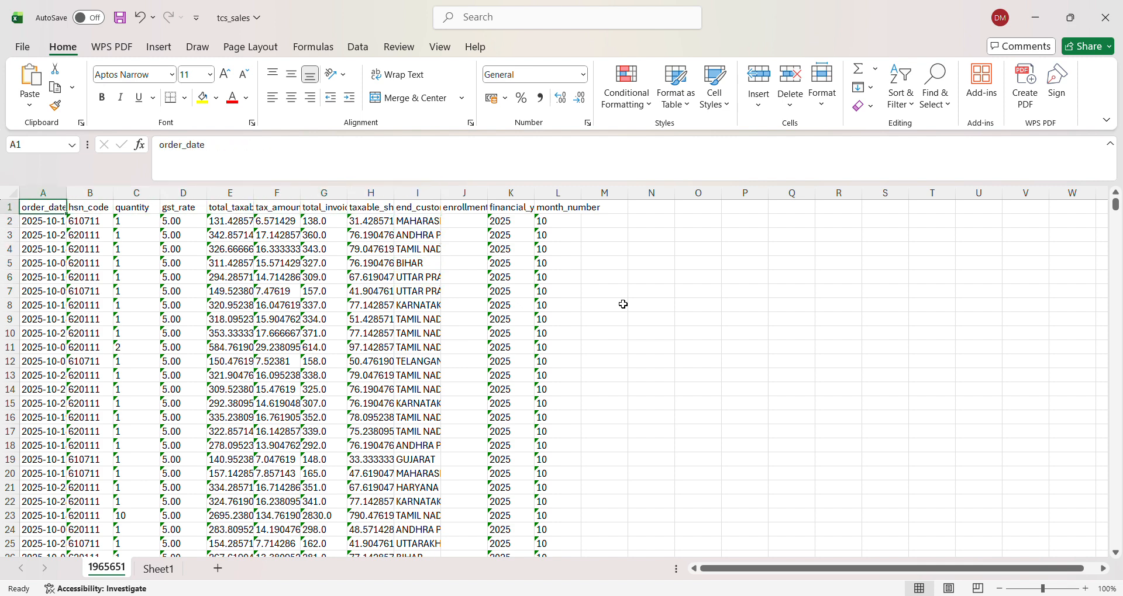
pyautogui.press('Down')
pyautogui.press('Right')
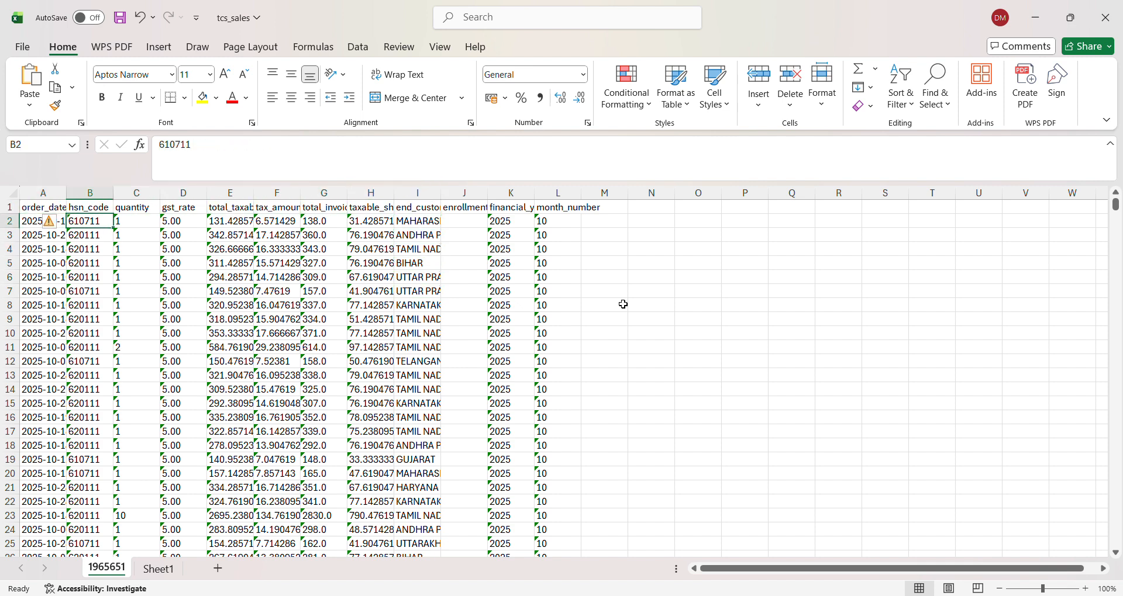
pyautogui.hotkey('ctrl', 'shift', 'Right')
pyautogui.hotkey('ctrl', 'shift', 'Down')
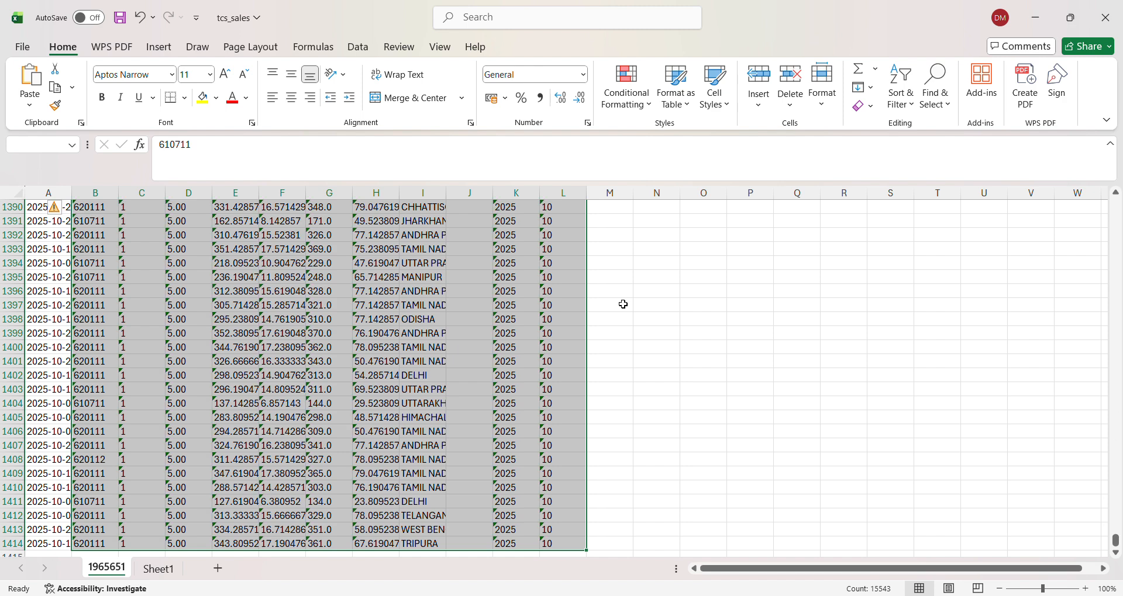
pyautogui.click(56, 209)
pyautogui.click(93, 256)
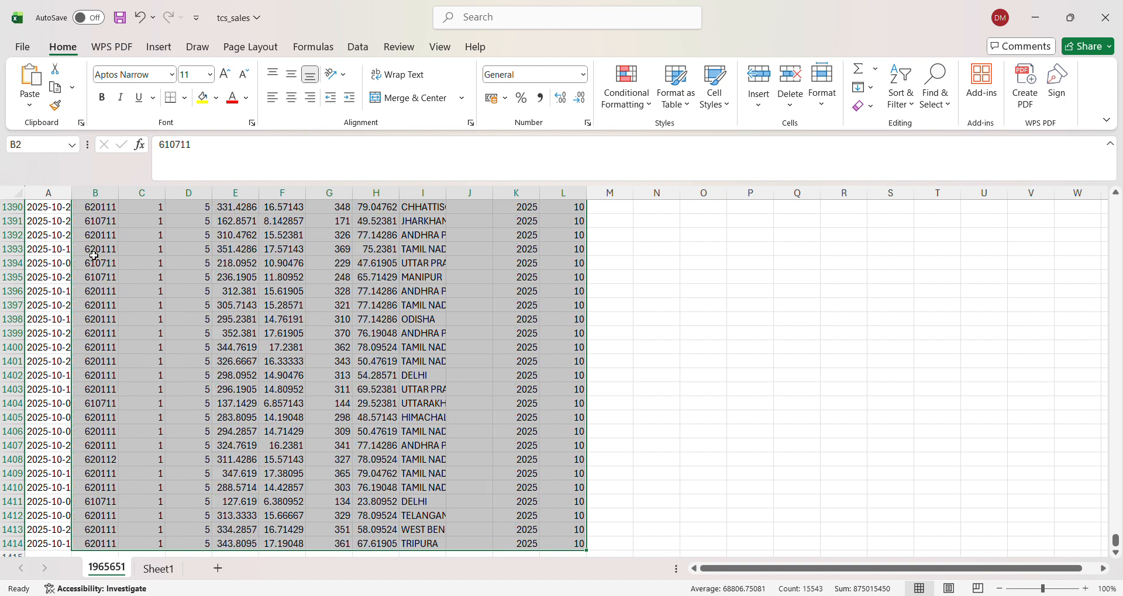
# - Paste the copied returns table with its headers at A1418, leaving three blank rows below the sales data
pyautogui.click(346, 307)
pyautogui.press('Down')
pyautogui.hotkey('ctrl', 'Down')
pyautogui.hotkey('ctrl', 'Down')
pyautogui.hotkey('ctrl', 'Left')
pyautogui.hotkey('ctrl', 'Up')
pyautogui.press('Down')
pyautogui.press('Down')
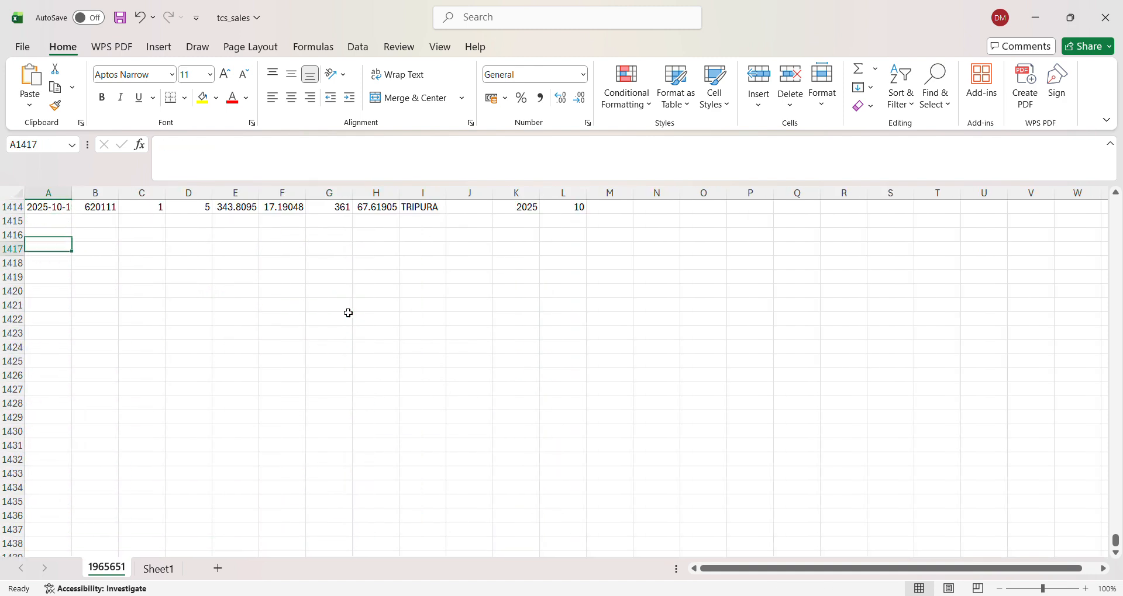
pyautogui.press('Down')
pyautogui.press('Down')
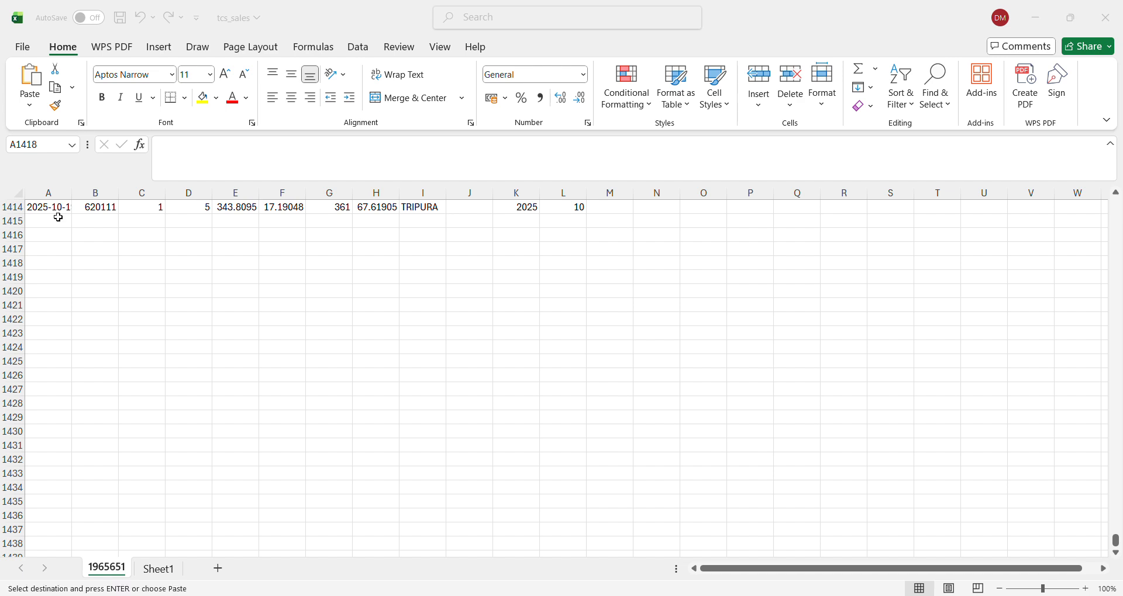
pyautogui.hotkey('ctrl', 'v')
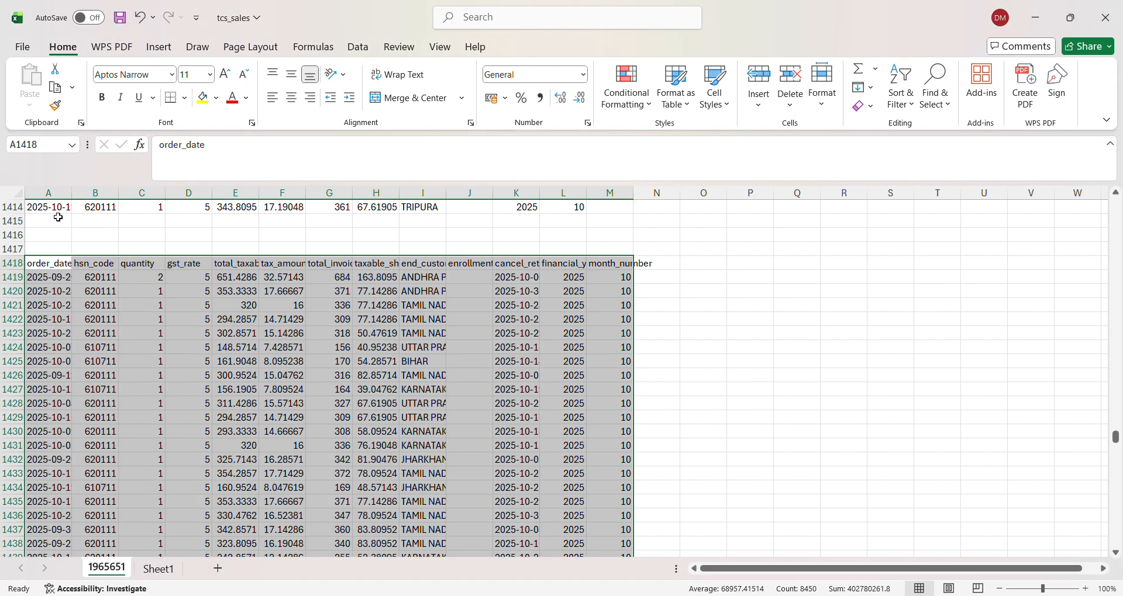
# - Review the columns of the sales table along its first rows, including taxable value, tax, invoice value and customer state
pyautogui.press('Right')
pyautogui.press('Right')
pyautogui.press('Right')
pyautogui.press('Up')
pyautogui.press('Up')
pyautogui.press('Up')
pyautogui.press('Up')
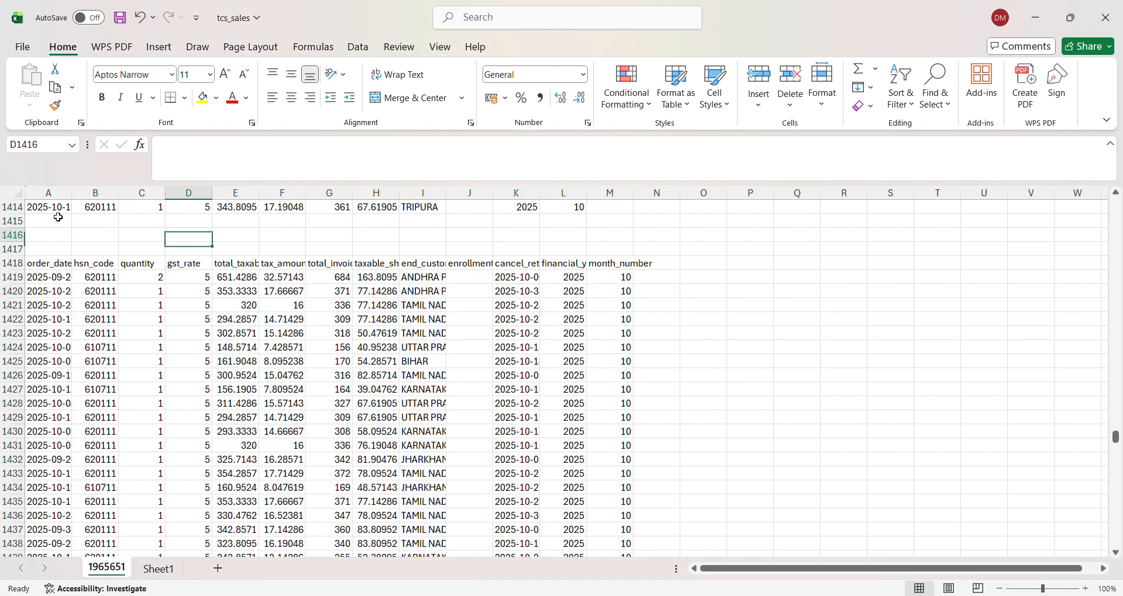
pyautogui.press('Left')
pyautogui.hotkey('ctrl', 'Up')
pyautogui.press('Down')
pyautogui.press('Down')
pyautogui.press('Down')
pyautogui.press('Up')
pyautogui.press('Up')
pyautogui.press('Down')
pyautogui.press('Right')
pyautogui.press('Right')
pyautogui.press('Right')
pyautogui.press('Right')
pyautogui.press('Right')
pyautogui.press('Right')
pyautogui.press('Right')
pyautogui.press('Right')
pyautogui.press('Right')
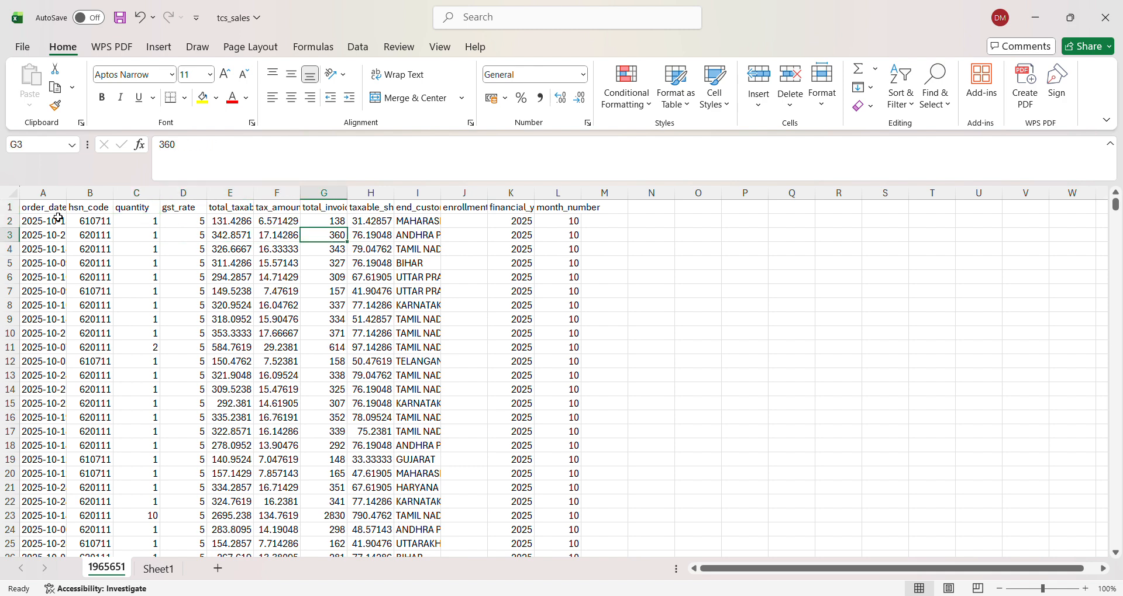
pyautogui.press('Right')
pyautogui.press('Left')
pyautogui.press('Left')
pyautogui.press('Left')
pyautogui.press('Left')
pyautogui.press('Up')
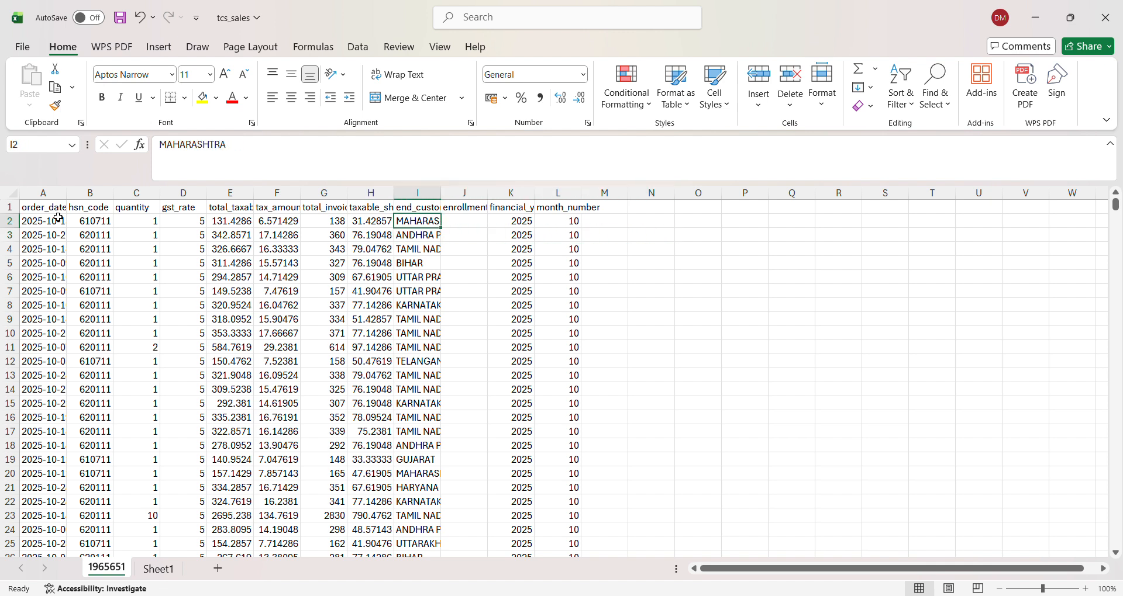
pyautogui.press('Right')
pyautogui.press('Right')
pyautogui.press('Left')
pyautogui.press('Left')
pyautogui.press('Left')
pyautogui.press('Left')
pyautogui.press('Left')
pyautogui.press('Left')
pyautogui.press('Left')
pyautogui.press('Left')
pyautogui.press('Left')
pyautogui.press('Left')
pyautogui.press('Right')
pyautogui.press('Right')
pyautogui.press('Right')
pyautogui.press('Right')
pyautogui.press('Right')
pyautogui.press('Right')
pyautogui.press('Right')
pyautogui.press('Right')
pyautogui.press('Right')
pyautogui.press('Right')
pyautogui.press('Right')
pyautogui.press('Right')
pyautogui.press('Left')
pyautogui.press('Left')
pyautogui.press('Left')
pyautogui.press('Left')
pyautogui.press('Left')
pyautogui.press('Left')
pyautogui.press('Left')
pyautogui.press('Left')
pyautogui.press('Left')
pyautogui.press('Left')
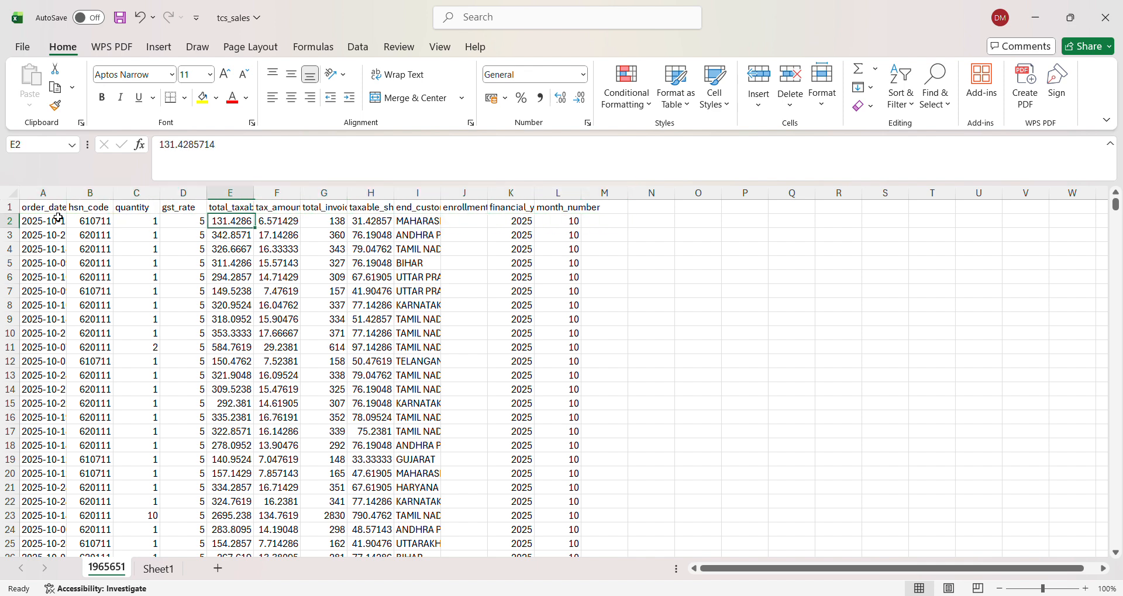
# - Examine where the sales rows end and the pasted returns table begins, around rows 1414 to 1418
pyautogui.hotkey('ctrl', 'Down')
pyautogui.press('Down')
pyautogui.press('Down')
pyautogui.press('Down')
pyautogui.press('Down')
pyautogui.press('Down')
pyautogui.press('Down')
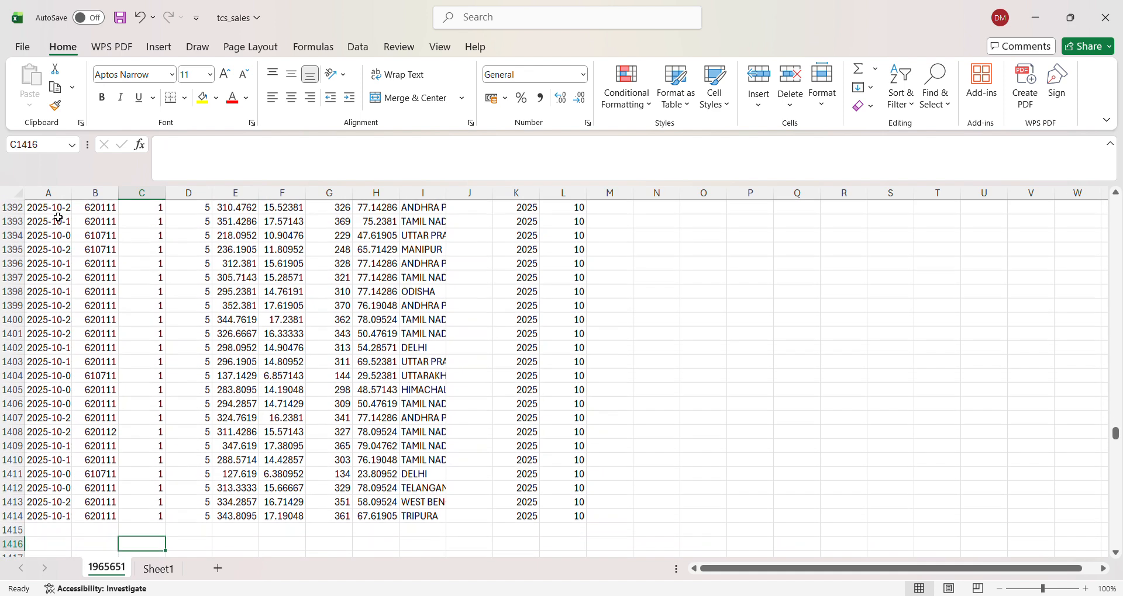
pyautogui.press('Down')
pyautogui.press('Down')
pyautogui.press('Down')
pyautogui.press('Down')
pyautogui.press('Down')
pyautogui.press('Down')
pyautogui.press('Down')
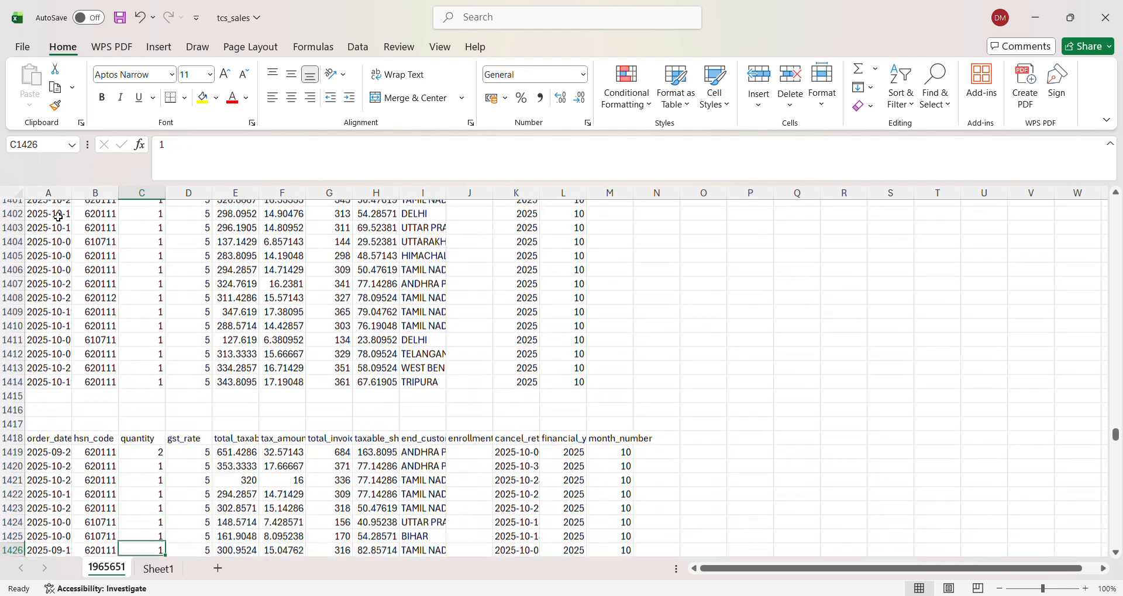
pyautogui.press('Up')
pyautogui.press('Up')
pyautogui.press('Up')
pyautogui.press('Up')
pyautogui.press('Up')
pyautogui.press('Up')
pyautogui.press('Up')
pyautogui.press('Up')
pyautogui.press('Up')
pyautogui.press('Up')
pyautogui.press('Up')
pyautogui.press('Down')
pyautogui.press('Up')
pyautogui.press('Down')
pyautogui.press('Left')
pyautogui.press('Left')
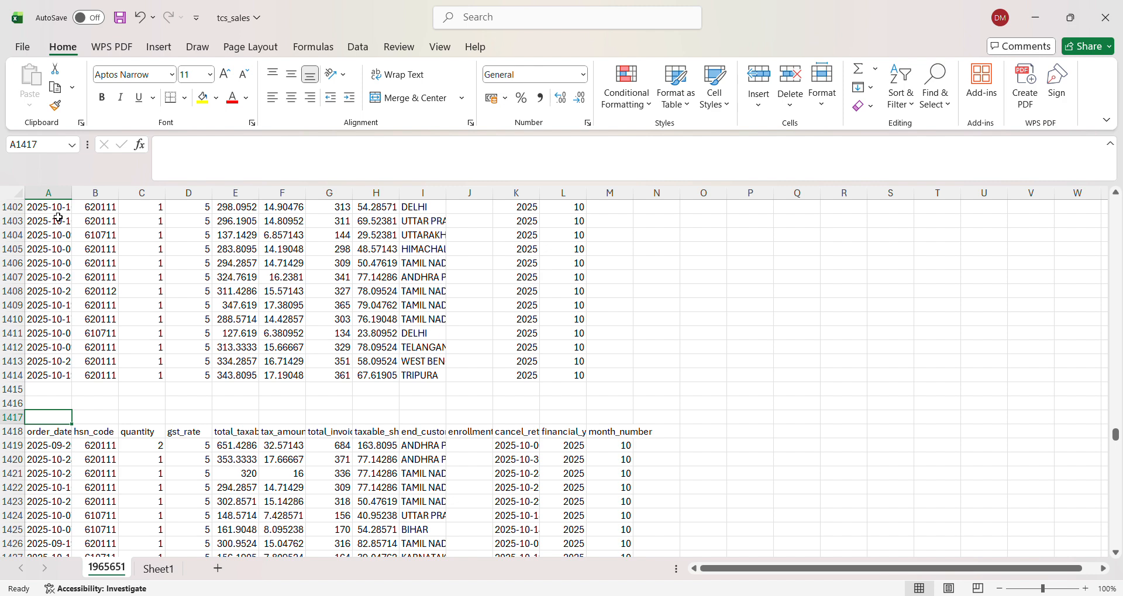
# - Compare the top of the sales table with the first rows of the returns table below it
pyautogui.press('Right')
pyautogui.press('Right')
pyautogui.press('Left')
pyautogui.press('Right')
pyautogui.press('Up')
pyautogui.press('Up')
pyautogui.press('Up')
pyautogui.hotkey('ctrl', 'Up')
pyautogui.press('Down')
pyautogui.press('Down')
pyautogui.hotkey('ctrl', 'Down')
pyautogui.press('Down')
pyautogui.press('Down')
pyautogui.press('Down')
pyautogui.press('Down')
pyautogui.press('Down')
pyautogui.press('Down')
pyautogui.press('Down')
pyautogui.press('Up')
pyautogui.press('Up')
pyautogui.press('Up')
pyautogui.press('Up')
pyautogui.press('Up')
pyautogui.press('Up')
pyautogui.press('Up')
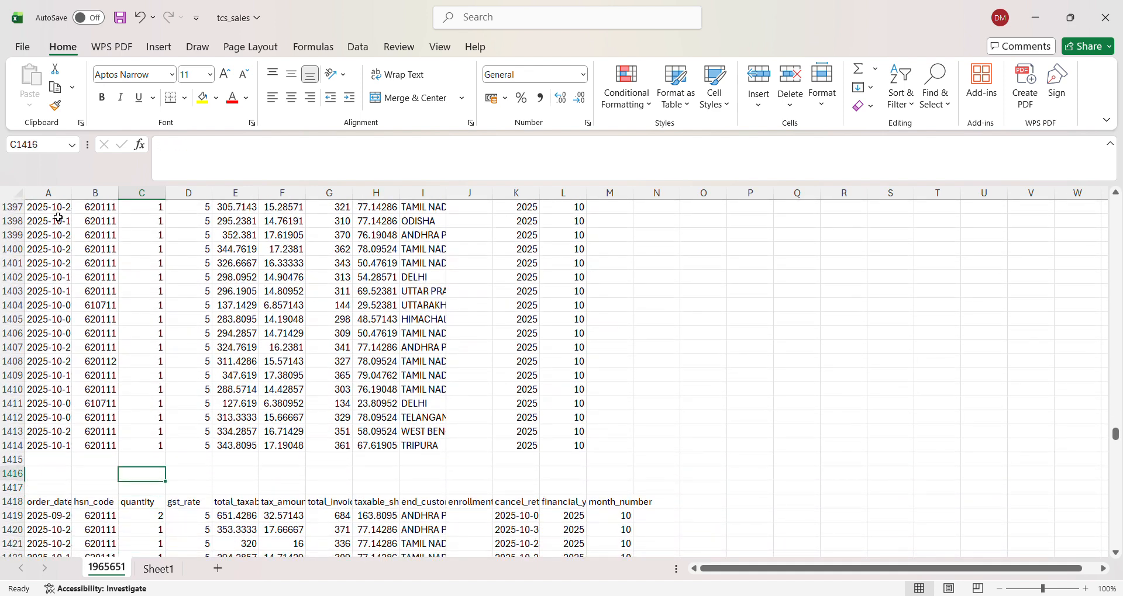
# - Enter the multiplier -1 in C1417, directly above the quantity header of the returns table
pyautogui.press('Down')
pyautogui.press('Down')
pyautogui.press('Down')
pyautogui.press('Down')
pyautogui.press('Left')
pyautogui.press('Up')
pyautogui.press('Right')
pyautogui.press('Left')
pyautogui.press('Right')
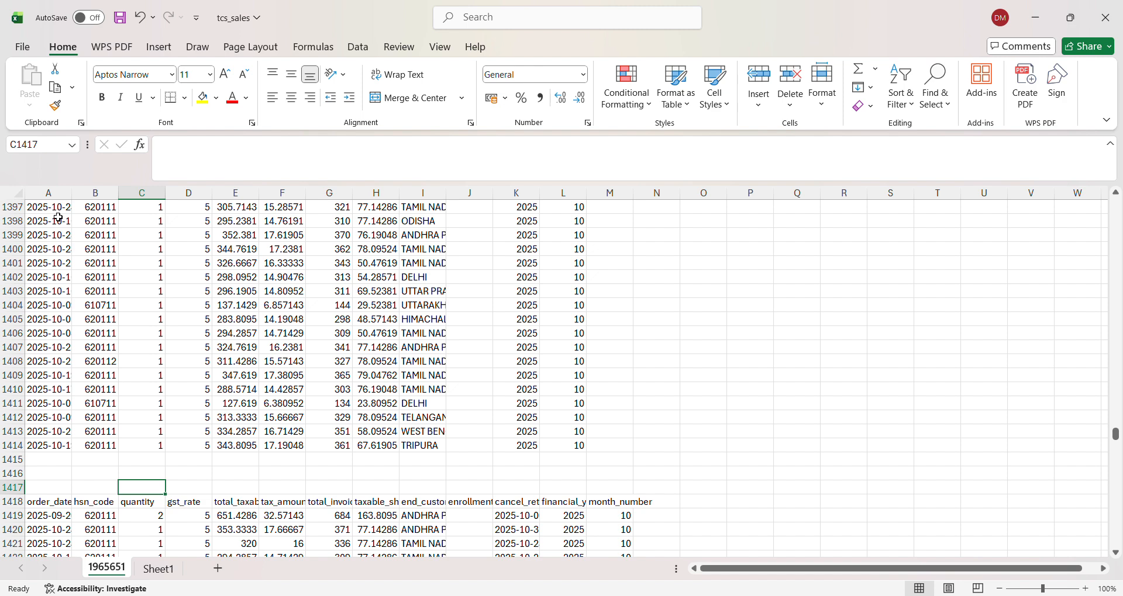
pyautogui.write('-1')
pyautogui.press('Return')
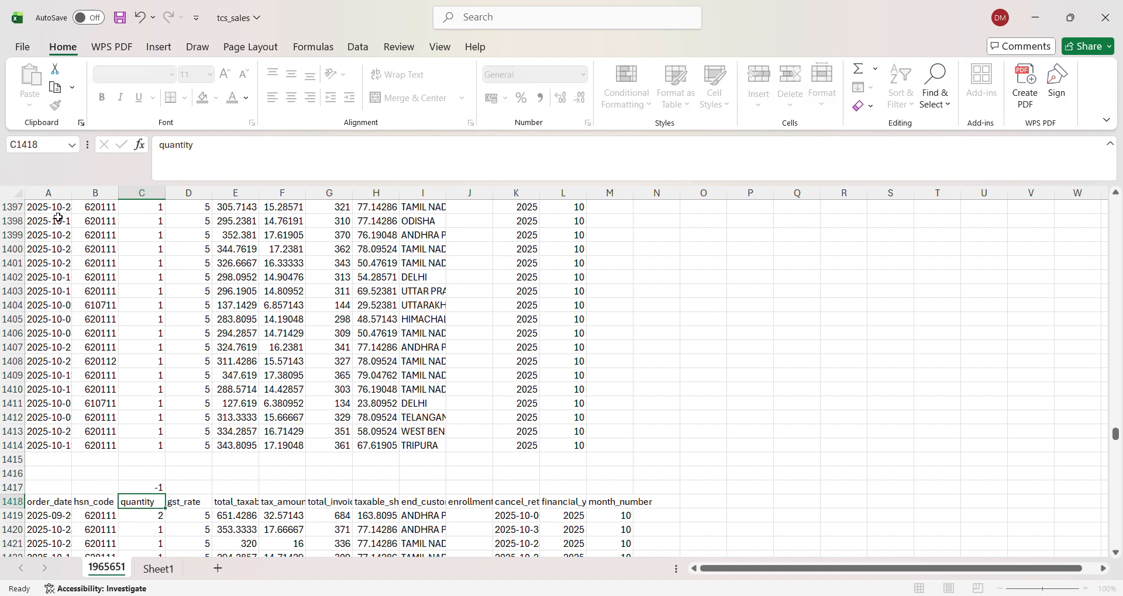
# - Copy the -1 and multiply all the returns quantities from C1419 down by it with Paste Special
pyautogui.press('Up')
pyautogui.hotkey('ctrl', 'c')
pyautogui.press('Down')
pyautogui.press('Down')
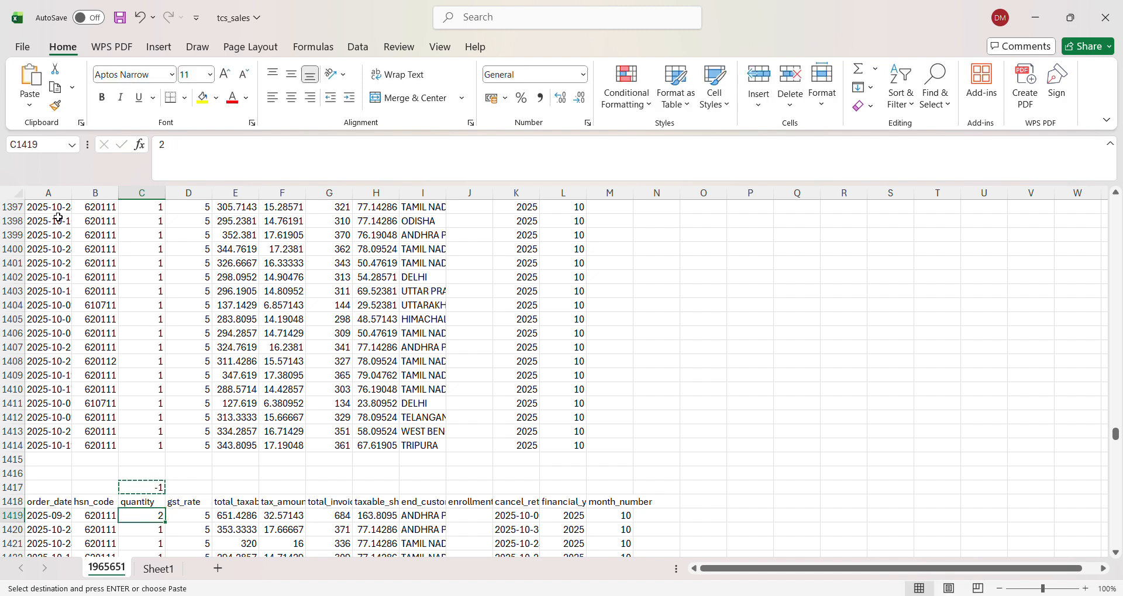
pyautogui.hotkey('ctrl', 'shift', 'Down')
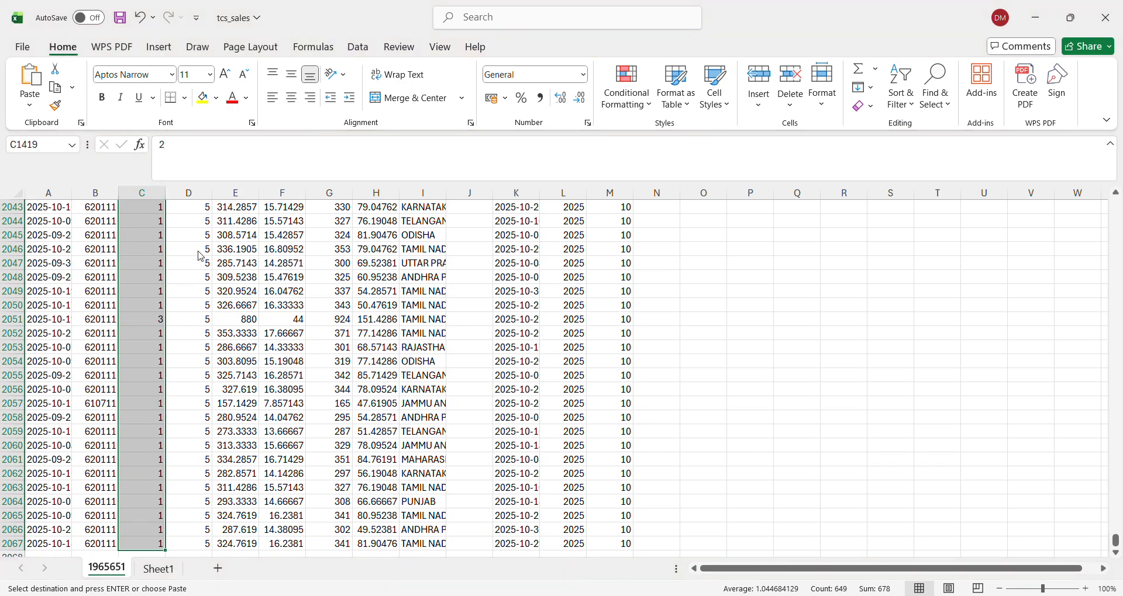
pyautogui.hotkey('ctrl', 'alt', 'v')
pyautogui.click(252, 319)
pyautogui.click(304, 401)
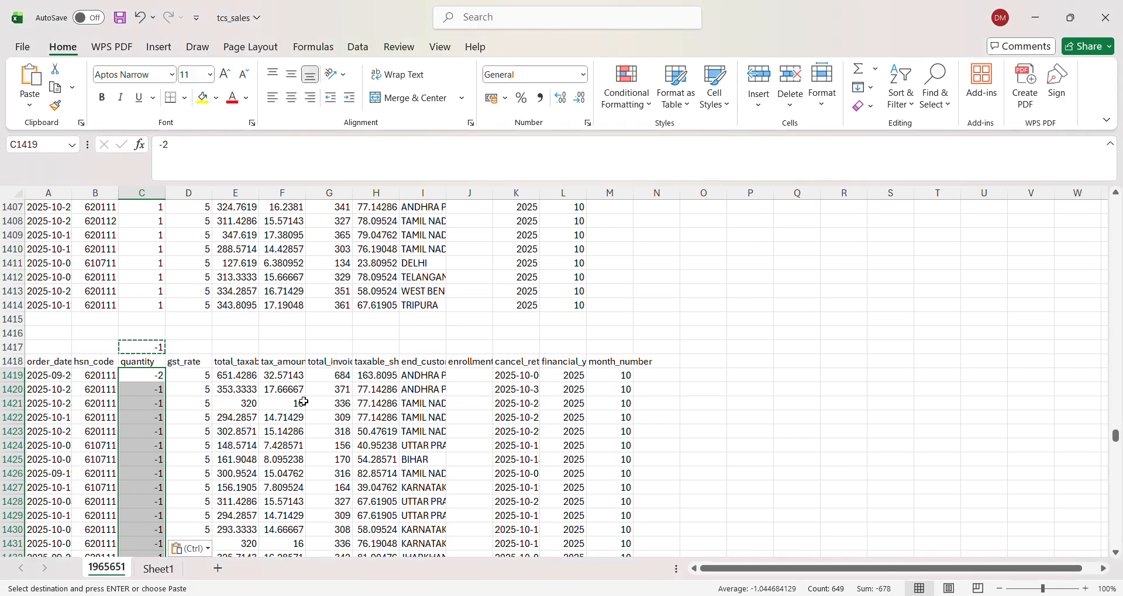
# - Multiply the returns' total taxable sale values from E1419 down by the copied -1 with Paste Special
pyautogui.click(240, 377)
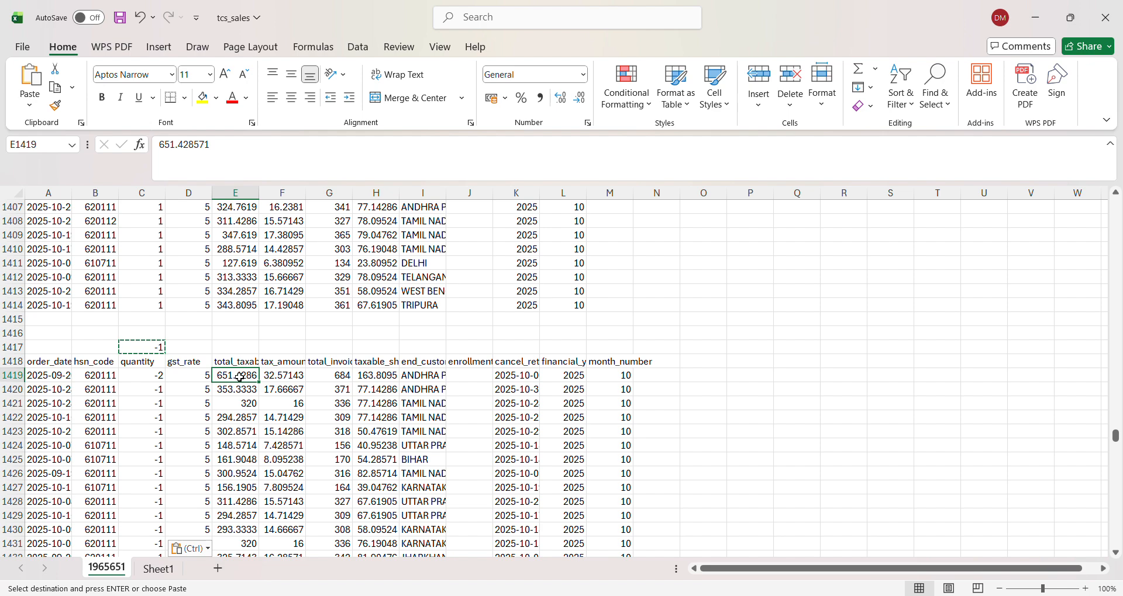
pyautogui.hotkey('ctrl', 'shift', 'Down')
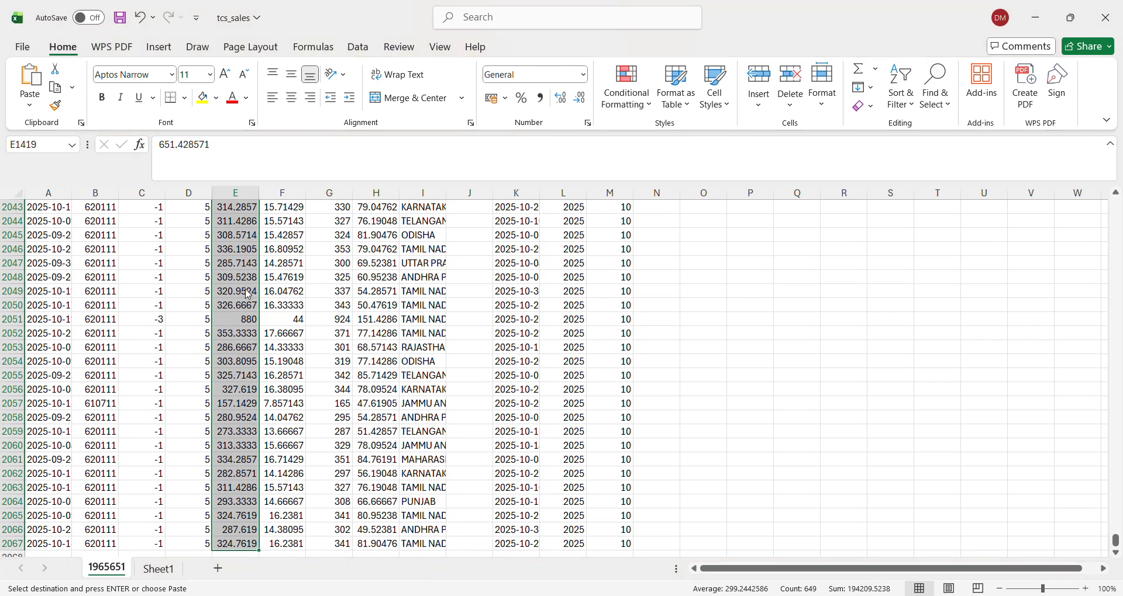
pyautogui.click(308, 260)
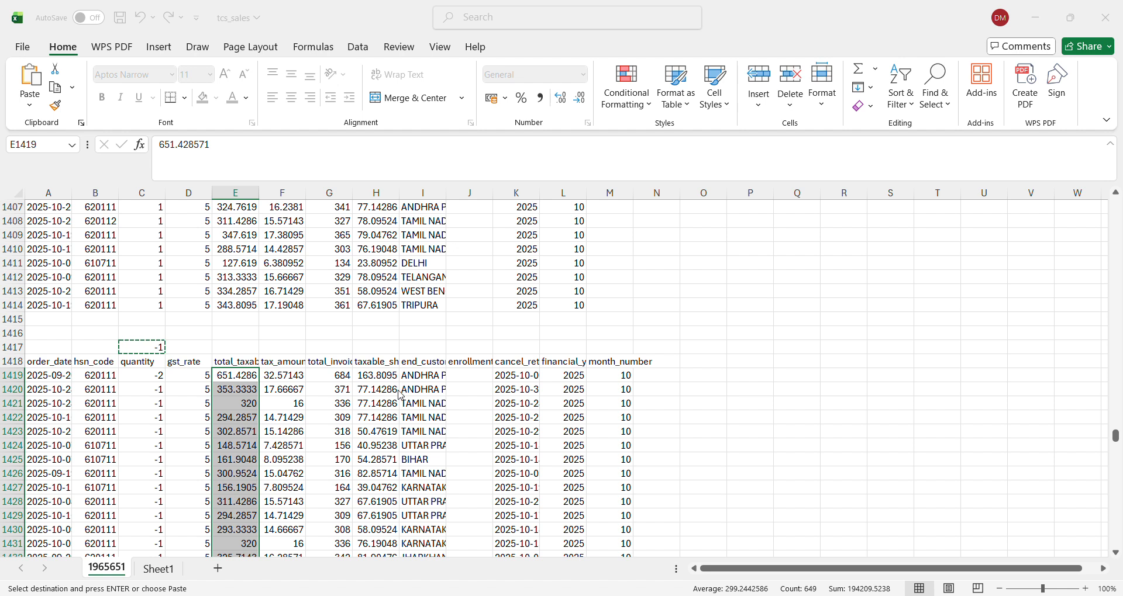
pyautogui.press('Return')
pyautogui.press('Escape')
# - Clear the helper multiplier from C1417 above the returns table
pyautogui.press('Up')
pyautogui.press('Up')
pyautogui.press('Up')
pyautogui.press('Left')
pyautogui.press('Left')
pyautogui.press('Down')
pyautogui.press('Delete')
# - Delete rows 1415 to 1418, removing the blank rows and the returns header row between the two tables
pyautogui.press('Right')
pyautogui.press('Right')
pyautogui.press('Right')
pyautogui.press('Up')
pyautogui.press('Up')
pyautogui.hotkey('shift', 'Down')
pyautogui.hotkey('shift', 'Down')
pyautogui.hotkey('shift', 'Down')
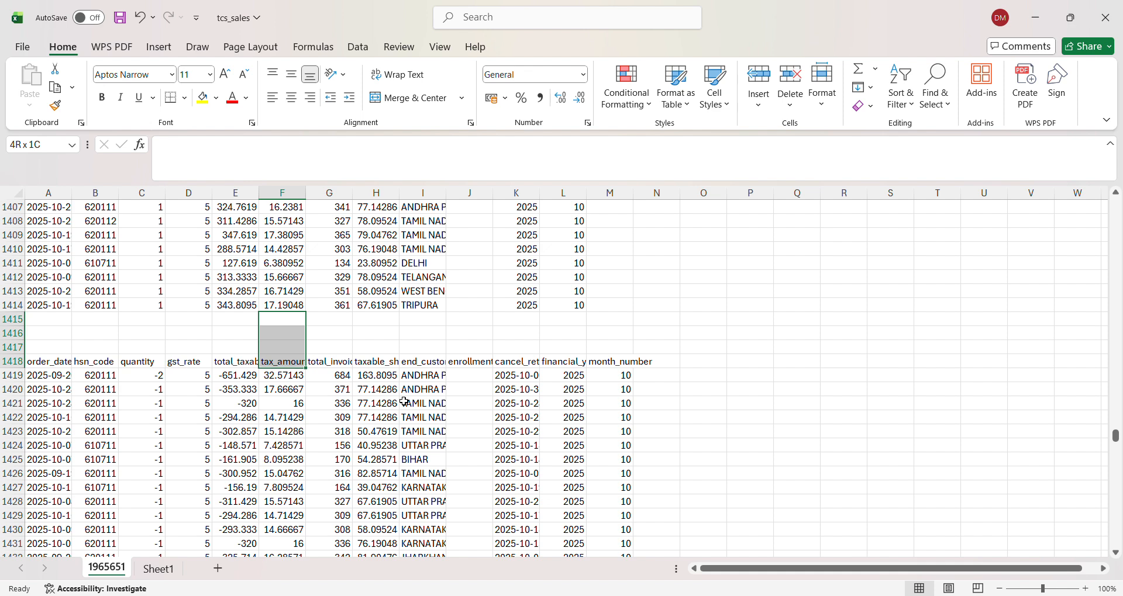
pyautogui.hotkey('shift', 'space')
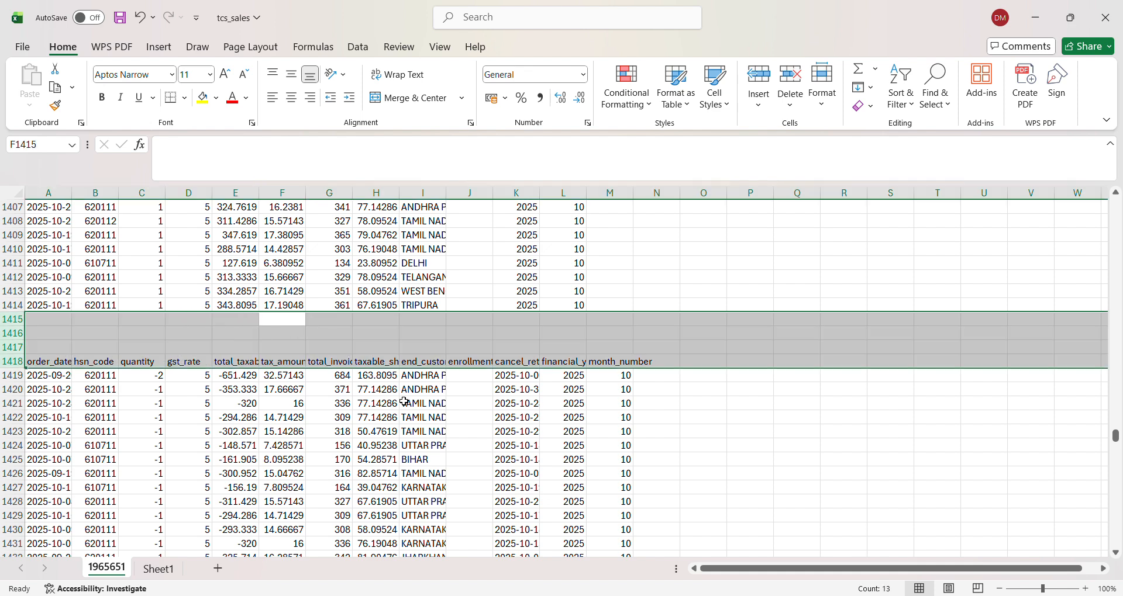
pyautogui.hotkey('ctrl', '-')
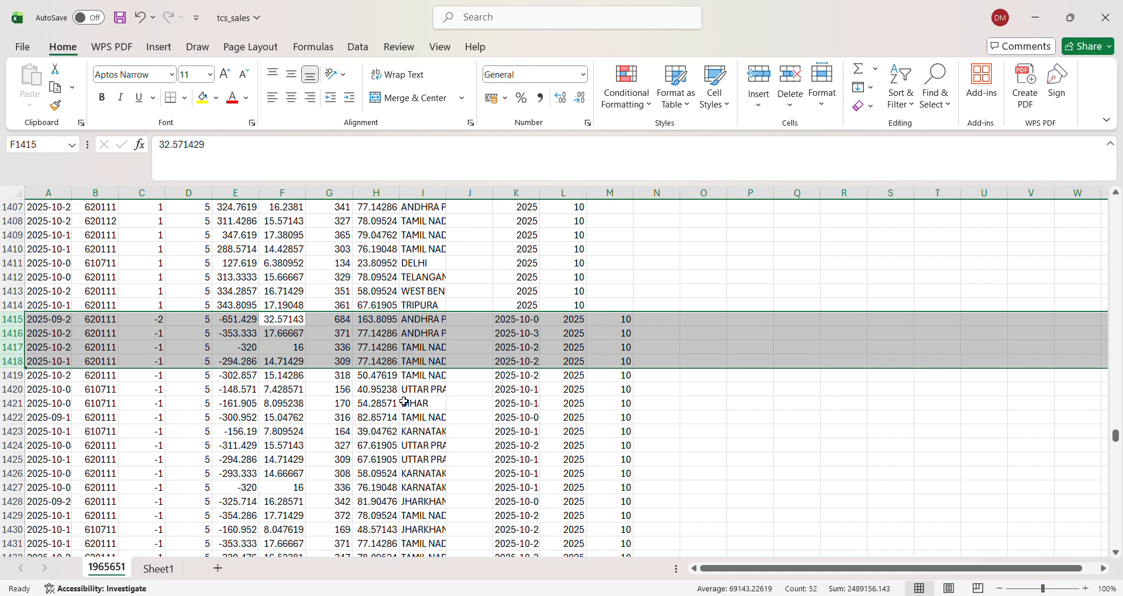
# - Examine the combined table's columns and headers, from the first returns row up to the total_taxable_sale_value header
pyautogui.press('Right')
pyautogui.press('Right')
pyautogui.press('Right')
pyautogui.press('Right')
pyautogui.press('Left')
pyautogui.press('Right')
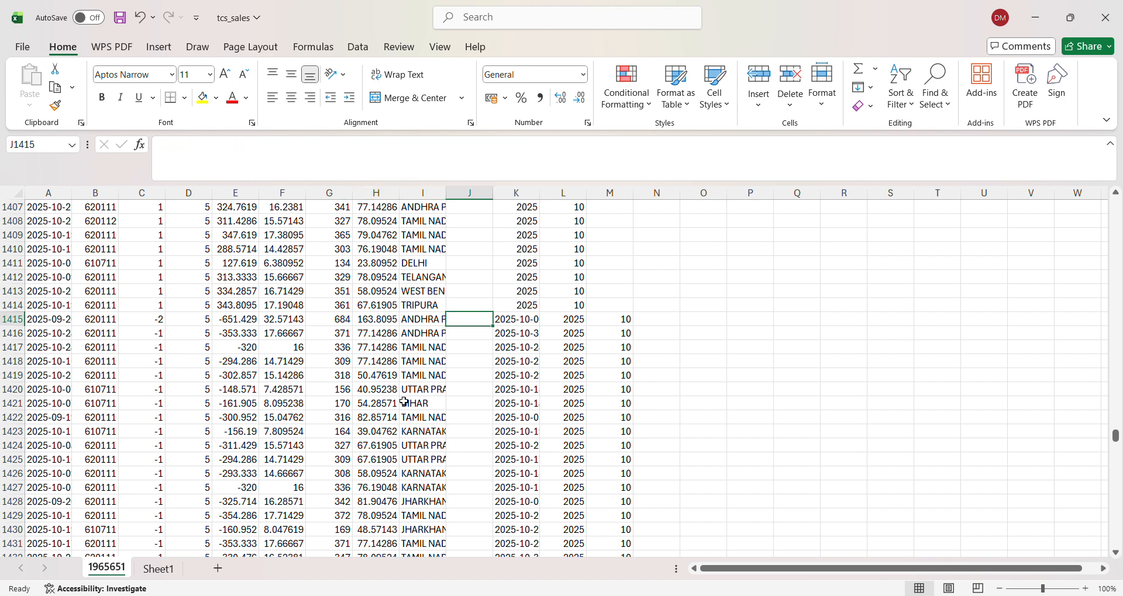
pyautogui.hotkey('ctrl', 'Up')
pyautogui.press('Left')
pyautogui.press('Left')
pyautogui.press('Left')
pyautogui.press('Left')
pyautogui.press('Right')
pyautogui.press('Down')
pyautogui.press('Down')
pyautogui.press('Down')
pyautogui.press('Up')
pyautogui.press('Up')
pyautogui.press('Up')
pyautogui.press('Left')
pyautogui.press('Down')
pyautogui.press('Up')
pyautogui.press('Right')
pyautogui.press('Down')
pyautogui.press('Up')
pyautogui.press('Down')
pyautogui.press('Up')
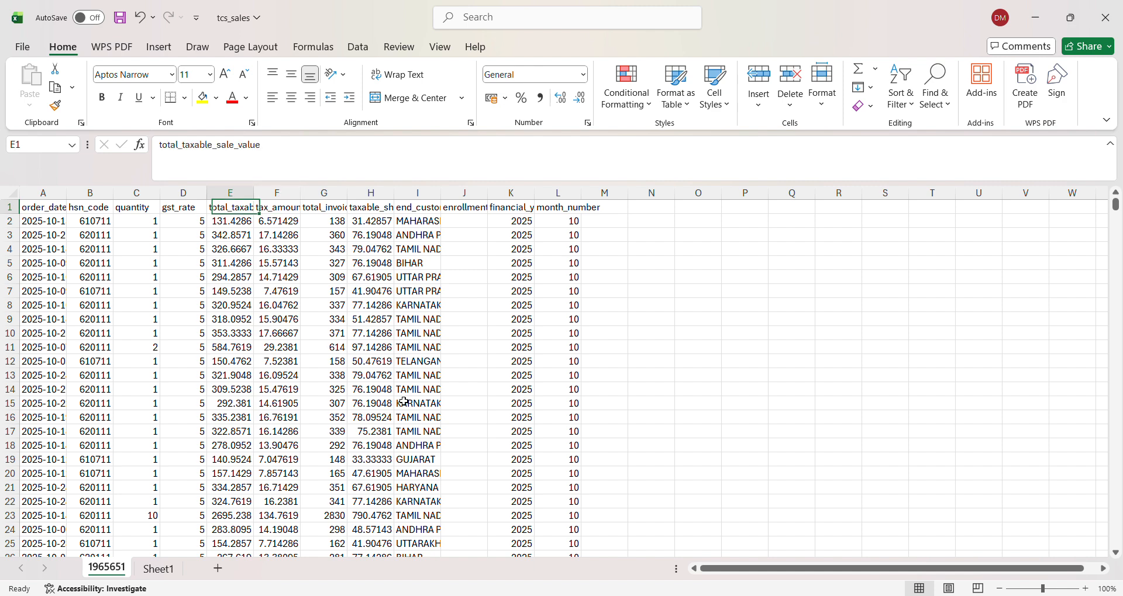
# - Clear columns F to H with their headers, from tax_amount through the total invoice and taxable shipping values
pyautogui.hotkey('shift', 'Right')
pyautogui.hotkey('shift', 'Right')
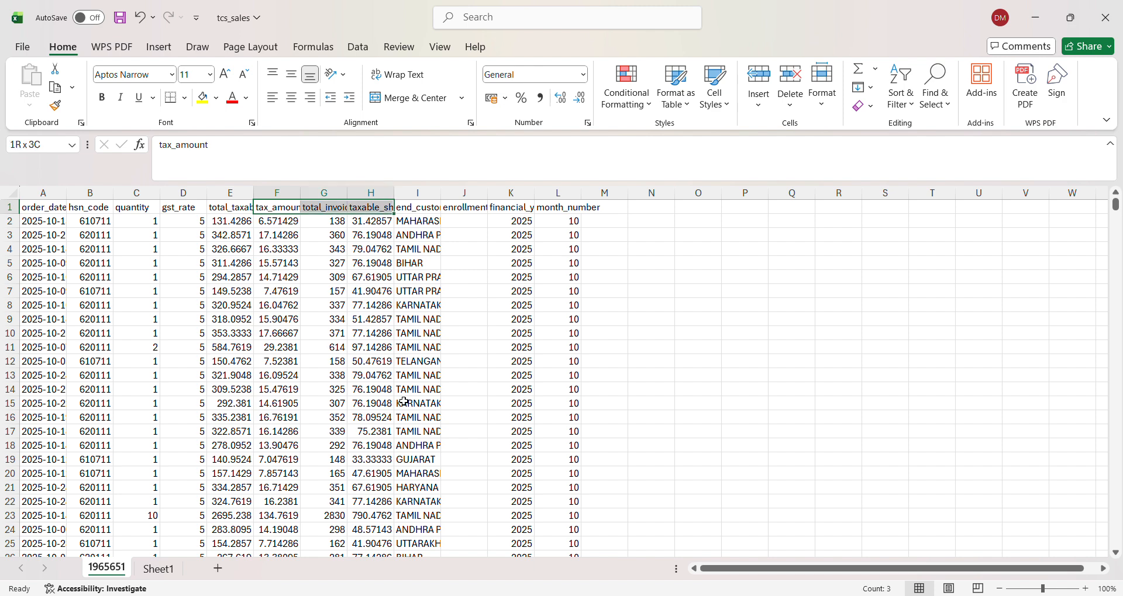
pyautogui.hotkey('ctrl', 'shift', 'Down')
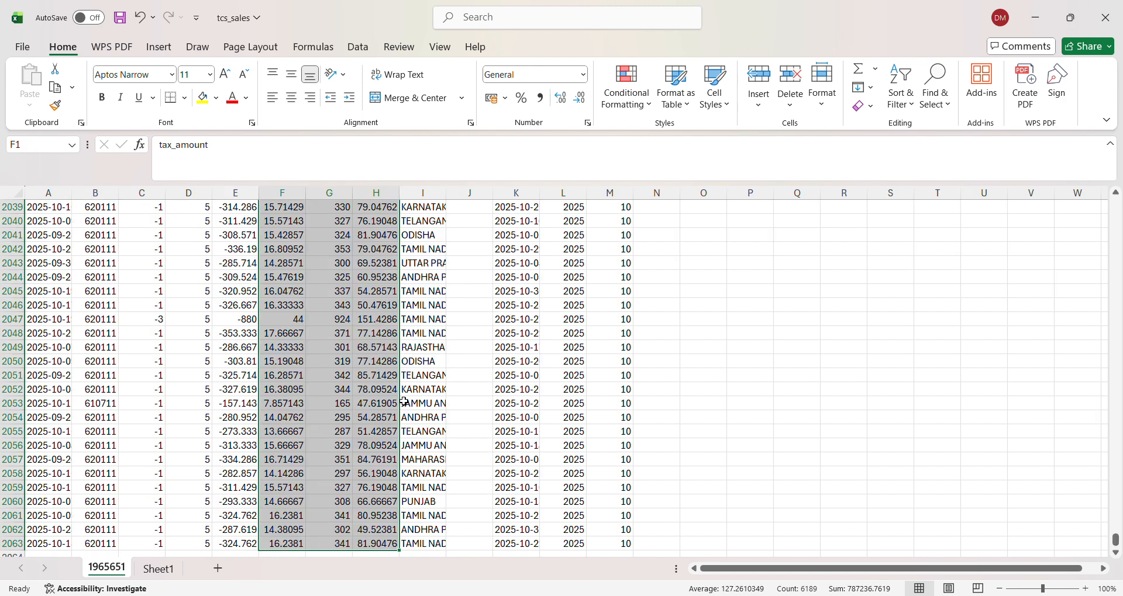
pyautogui.press('Delete')
# - Label the emptied columns F, G and H with the headers IGST, CGST and SGST in row 1
pyautogui.press('Left')
pyautogui.press('Down')
pyautogui.press('Down')
pyautogui.press('Right')
pyautogui.press('Up')
pyautogui.press('Right')
pyautogui.press('Right')
pyautogui.press('Right')
pyautogui.press('Up')
pyautogui.press('Left')
pyautogui.press('Left')
pyautogui.press('Left')
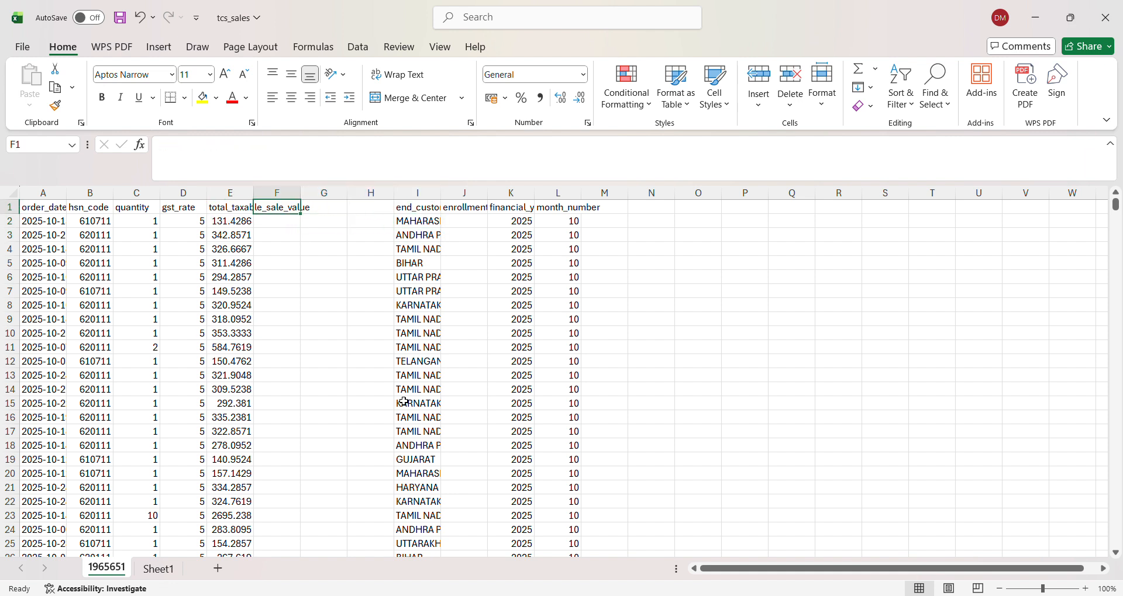
pyautogui.write('IGST')
pyautogui.press('Tab')
pyautogui.write('CFS')
pyautogui.press('BackSpace')
pyautogui.press('BackSpace')
pyautogui.write('GSTE')
pyautogui.press('BackSpace')
pyautogui.press('Return')
pyautogui.press('Up')
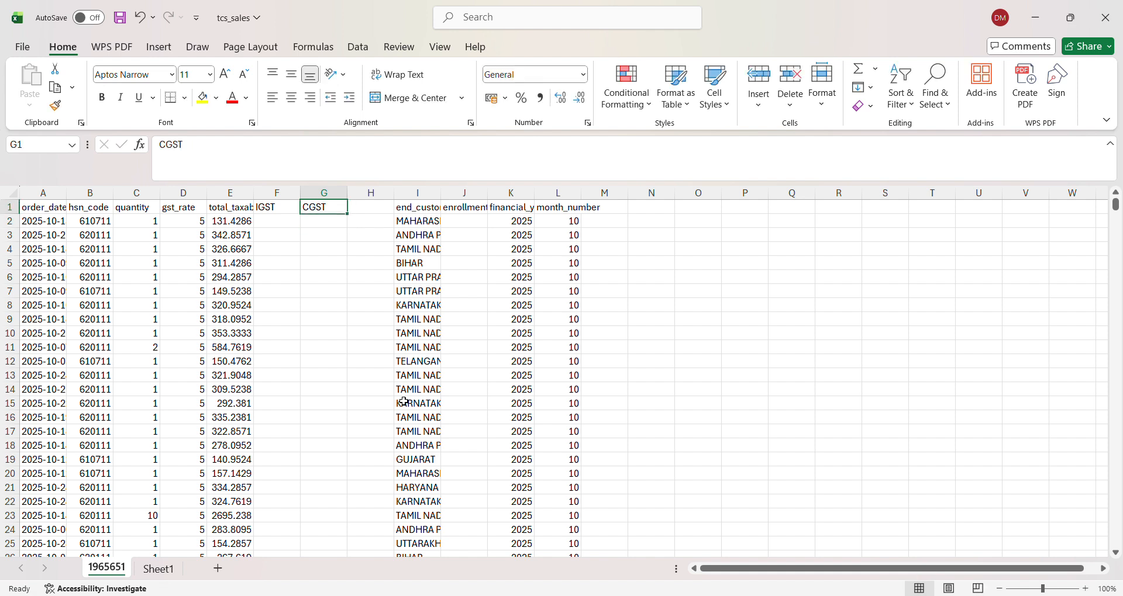
pyautogui.press('Tab')
pyautogui.write('SGST')
pyautogui.press('Return')
# - Clear columns J to P, including the enrollment number, financial year and month number data
pyautogui.press('Up')
pyautogui.press('Right')
pyautogui.hotkey('ctrl', 'Down')
pyautogui.hotkey('ctrl', 'Up')
pyautogui.press('Left')
pyautogui.press('Left')
pyautogui.press('Left')
pyautogui.press('Left')
pyautogui.press('Left')
pyautogui.press('Right')
pyautogui.press('Right')
pyautogui.press('Right')
pyautogui.press('Right')
pyautogui.press('Right')
pyautogui.press('Right')
pyautogui.hotkey('shift', 'Right')
pyautogui.hotkey('shift', 'Right')
pyautogui.hotkey('shift', 'Right')
pyautogui.hotkey('shift', 'Right')
pyautogui.hotkey('shift', 'Right')
pyautogui.hotkey('shift', 'Right')
pyautogui.hotkey('ctrl', 'space')
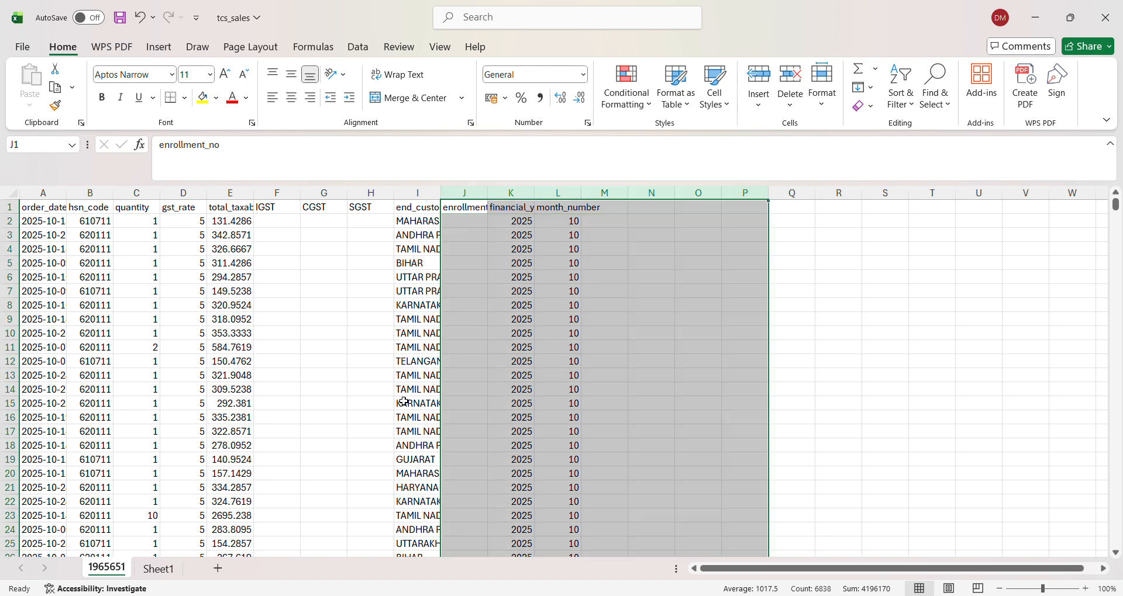
pyautogui.press('Delete')
# - Add filters to the header row of the combined table, covering order_date through end_customer_state_new in columns A to I
pyautogui.press('Left')
pyautogui.press('Left')
pyautogui.press('Left')
pyautogui.press('Left')
pyautogui.press('Home')
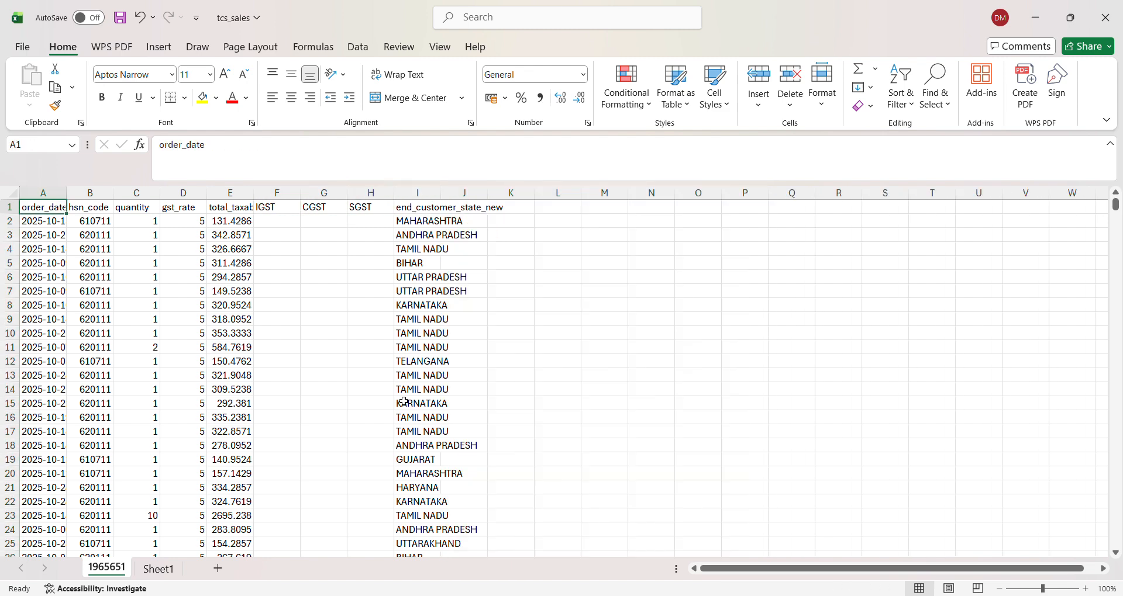
pyautogui.hotkey('shift', 'Right')
pyautogui.hotkey('shift', 'Right')
pyautogui.hotkey('shift', 'Right')
pyautogui.hotkey('shift', 'Right')
pyautogui.hotkey('shift', 'Right')
pyautogui.hotkey('shift', 'Right')
pyautogui.hotkey('shift', 'Right')
pyautogui.hotkey('shift', 'Right')
pyautogui.hotkey('ctrl', 'shift', 'Down')
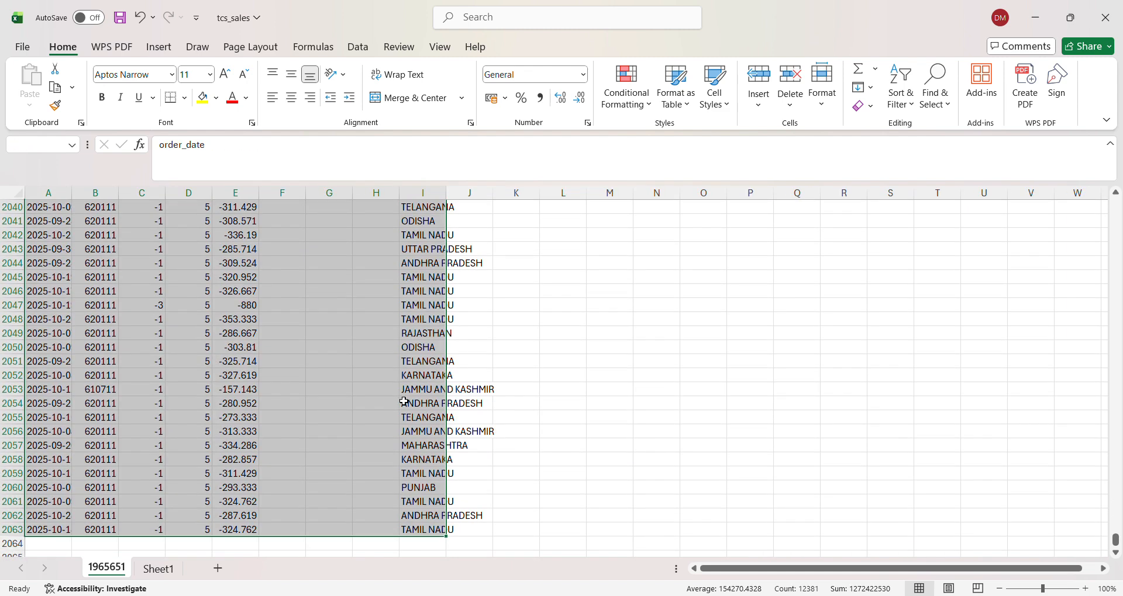
pyautogui.hotkey('ctrl', 'Home')
pyautogui.press('Right')
pyautogui.press('Right')
pyautogui.press('Right')
pyautogui.press('Right')
pyautogui.press('Left')
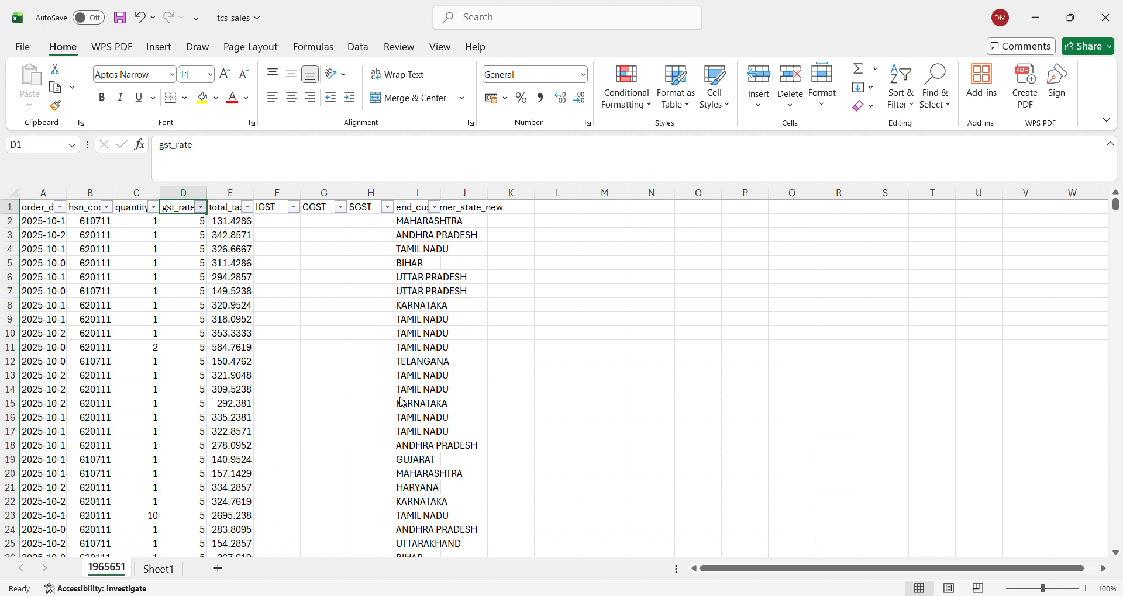
# - Filter the end_customer_state_new column to show only DELHI
pyautogui.press('Right')
pyautogui.press('Right')
pyautogui.press('Right')
pyautogui.press('Right')
pyautogui.press('Right')
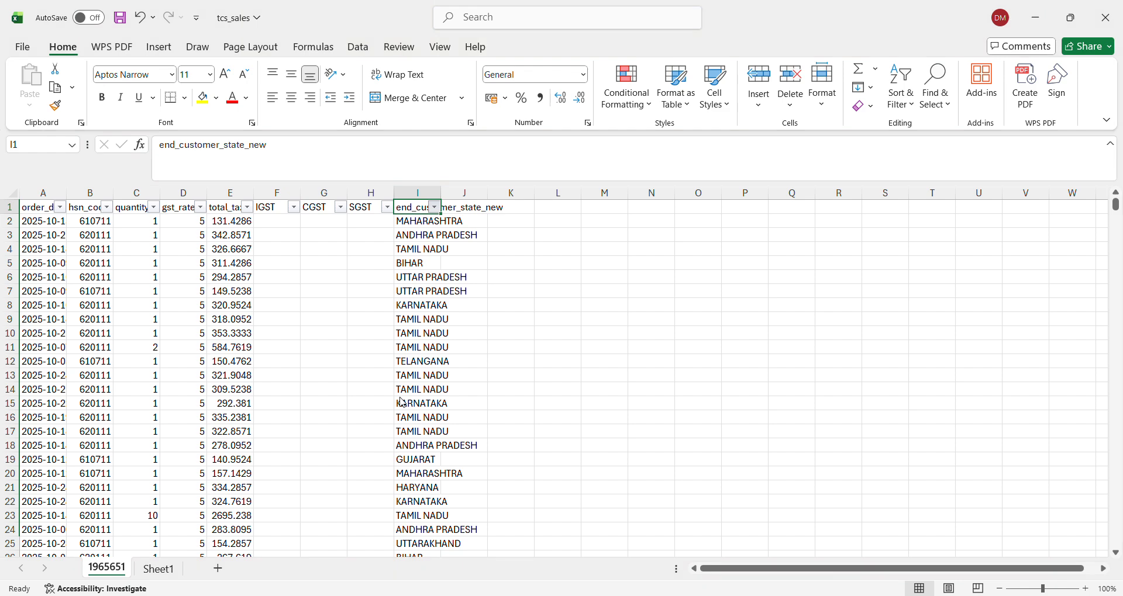
pyautogui.press('Down')
# - Enter a CGST formula in G98, the first DELHI row, multiplying the taxable value in E98 by 2.5%
pyautogui.press('Left')
pyautogui.press('Left')
pyautogui.press('Left')
pyautogui.press('Left')
pyautogui.press('Left')
pyautogui.press('Right')
pyautogui.press('Right')
pyautogui.press('Right')
pyautogui.press('Left')
pyautogui.press('Left')
pyautogui.press('Right')
pyautogui.press('Right')
pyautogui.write('+')
pyautogui.press('Left')
pyautogui.press('Left')
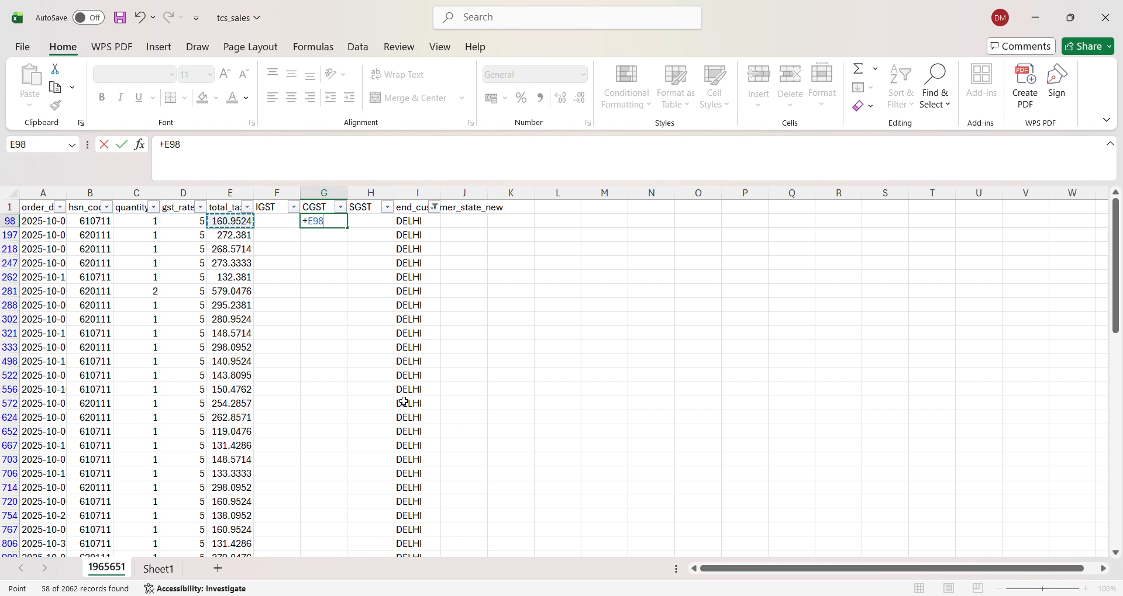
pyautogui.write('*2.5%')
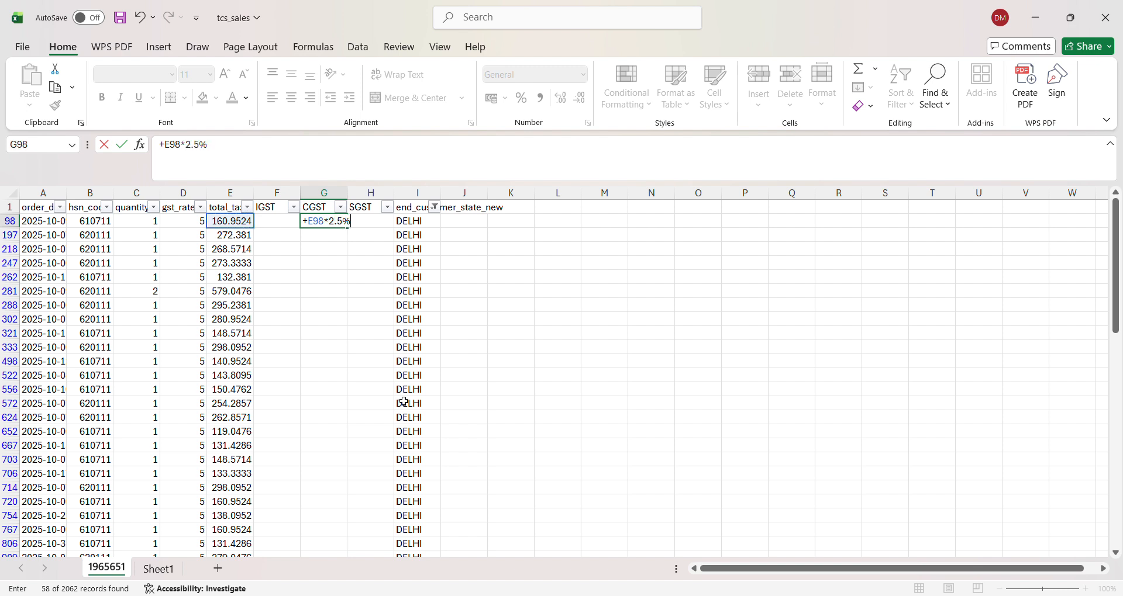
pyautogui.press('Return')
# - Make the SGST cell in row 98 equal to the CGST cell beside it
pyautogui.press('Up')
pyautogui.press('Right')
pyautogui.write('+')
pyautogui.press('Left')
pyautogui.press('Return')
# - Copy the CGST and SGST formulas from row 98 into all the filtered DELHI rows
pyautogui.press('Up')
pyautogui.press('Left')
pyautogui.hotkey('shift', 'Right')
pyautogui.hotkey('ctrl', 'c')
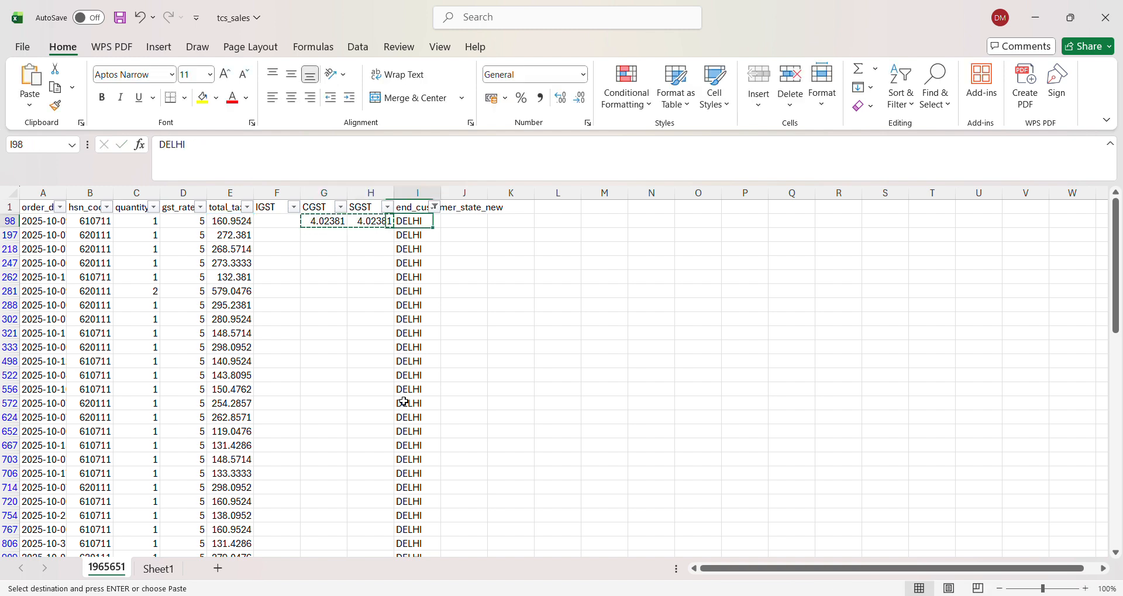
pyautogui.press('Right')
pyautogui.press('Right')
pyautogui.hotkey('ctrl', 'Down')
pyautogui.press('Left')
pyautogui.press('Left')
pyautogui.hotkey('ctrl', 'shift', 'Up')
pyautogui.press('Return')
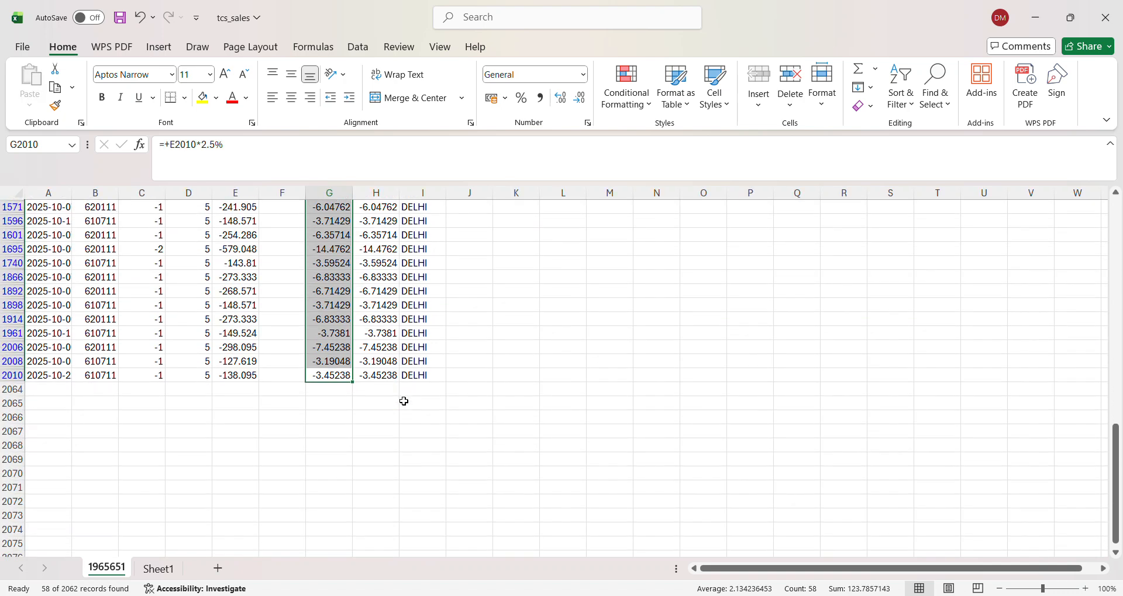
# - Change the end_customer_state_new filter to show every state except DELHI
pyautogui.hotkey('ctrl', 'Up')
pyautogui.press('Down')
pyautogui.press('Right')
pyautogui.press('Up')
pyautogui.press('Right')
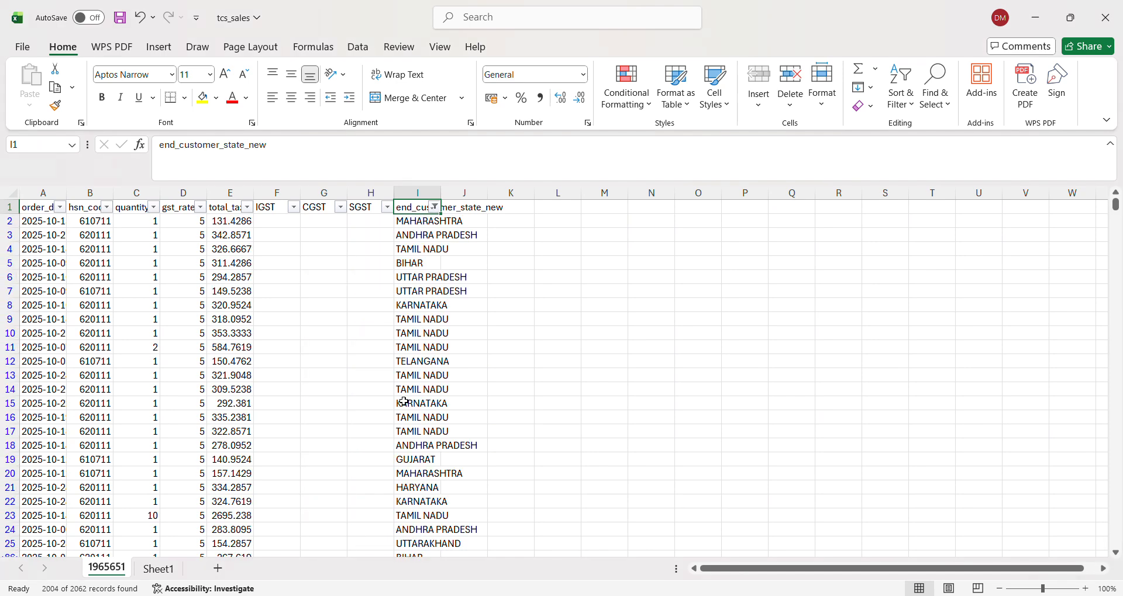
# - Enter an IGST formula in F2 that multiplies the taxable value in E2 by 5%
pyautogui.press('Down')
pyautogui.press('Left')
pyautogui.press('Left')
pyautogui.press('Left')
pyautogui.write('+')
pyautogui.press('Left')
pyautogui.write('*.0')
pyautogui.press('BackSpace')
pyautogui.write('5')
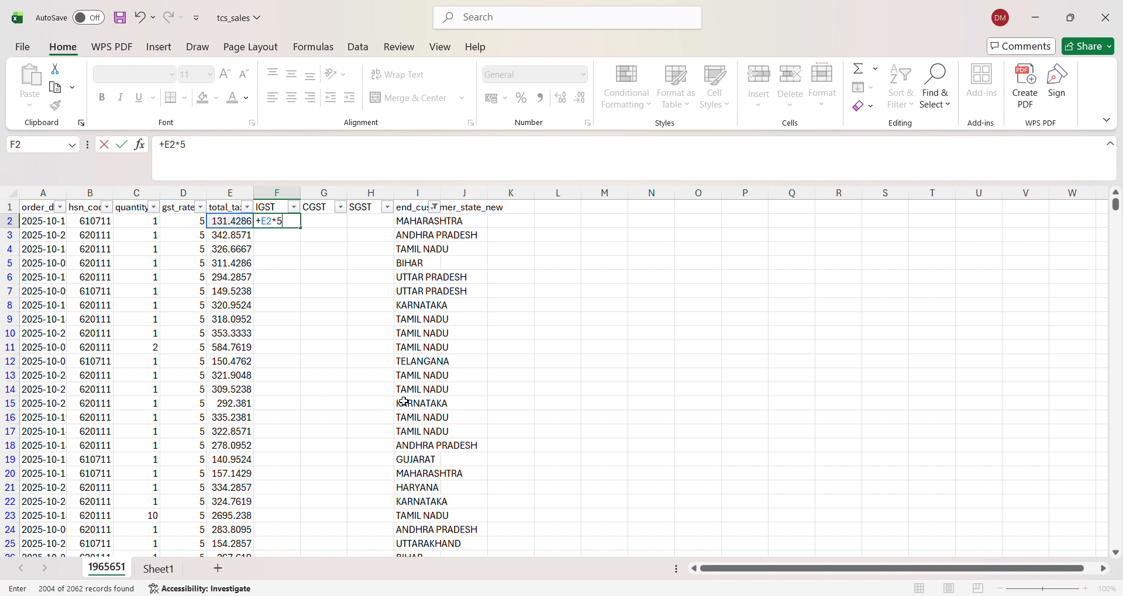
pyautogui.write('%')
pyautogui.hotkey('ctrl', 'Return')
# - Fill the IGST formula down all the visible non-DELHI rows and remove the filters from the table
pyautogui.hotkey('ctrl', 'c')
pyautogui.press('Left')
pyautogui.hotkey('ctrl', 'Down')
pyautogui.press('Right')
pyautogui.hotkey('ctrl', 'shift', 'Up')
pyautogui.press('Return')
pyautogui.hotkey('ctrl', 'Up')
pyautogui.hotkey('ctrl', 'shift', 'l')
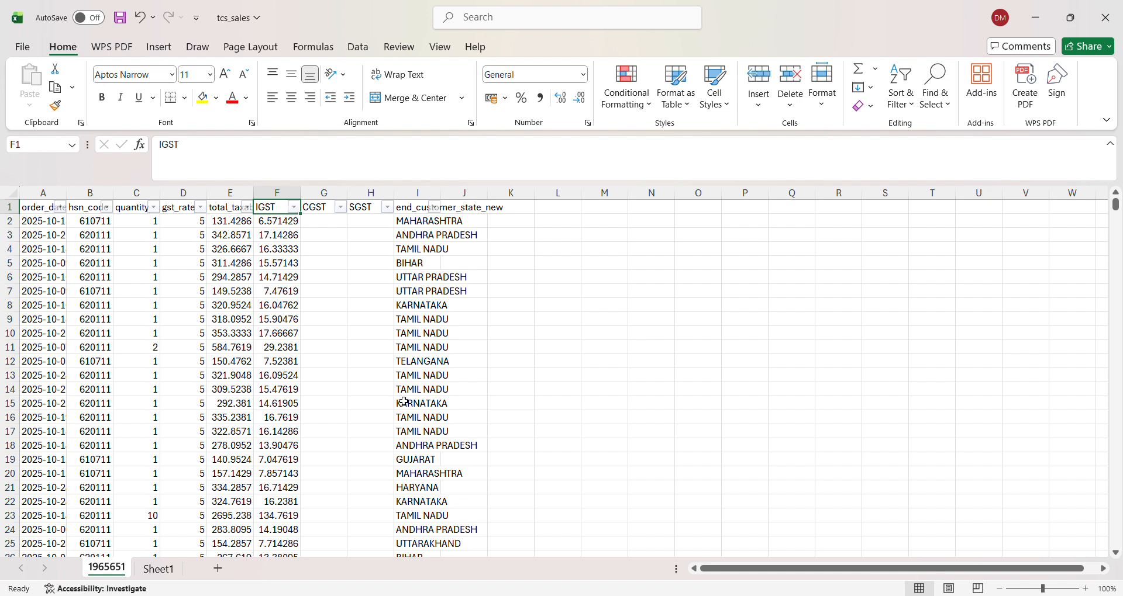
# - Insert a PivotTable on a new sheet from the whole table in columns A to I
pyautogui.hotkey('ctrl', 'Home')
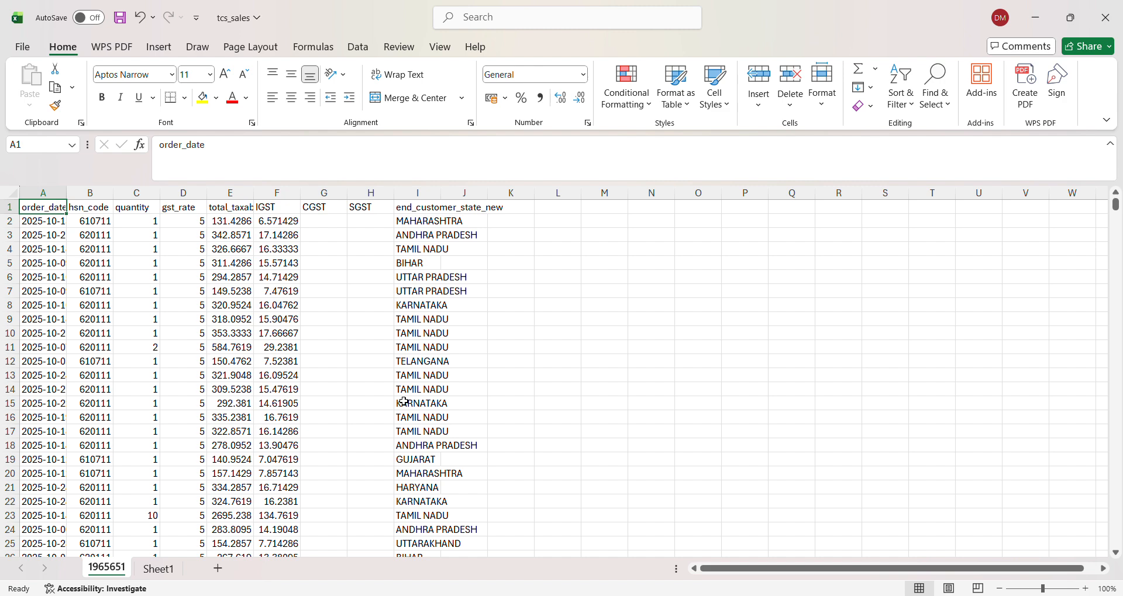
pyautogui.hotkey('ctrl', 'shift', 'Right')
pyautogui.hotkey('ctrl', 'shift', 'Down')
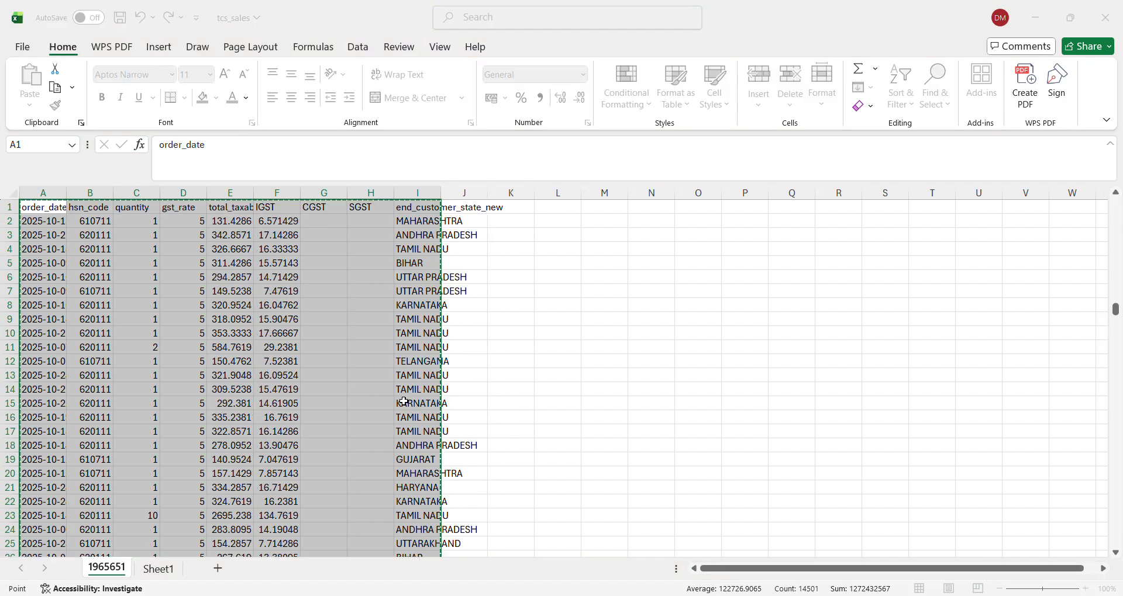
pyautogui.press('Return')
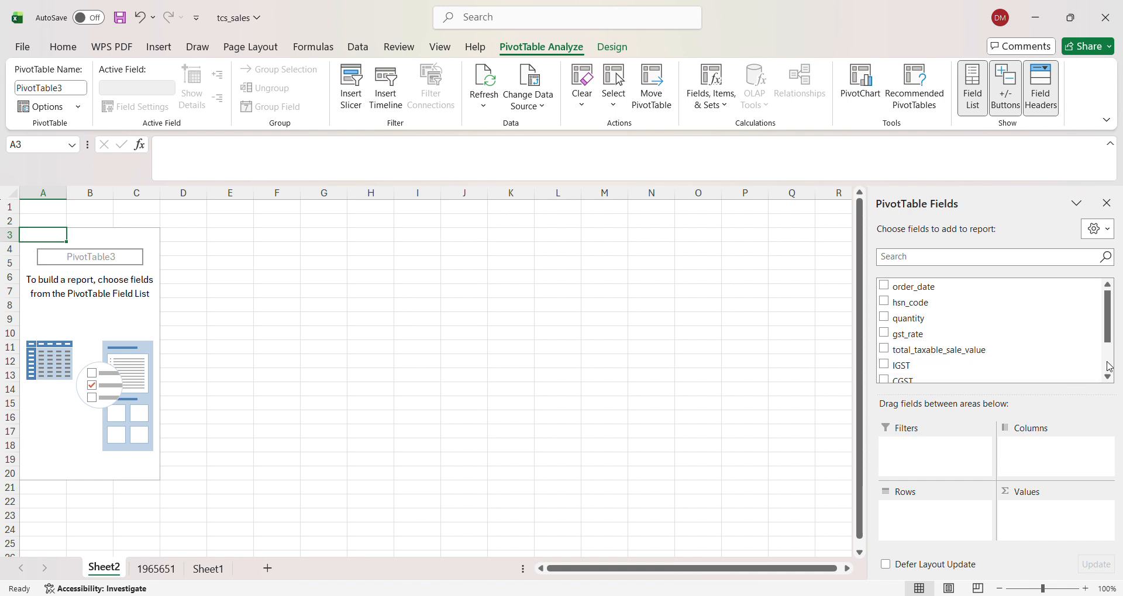
# - Add end_customer_state_new as PivotTable rows, with gst_rate, total_taxable_sale_value, IGST, CGST and SGST as summed values
pyautogui.scroll(-2, 1109, 365)
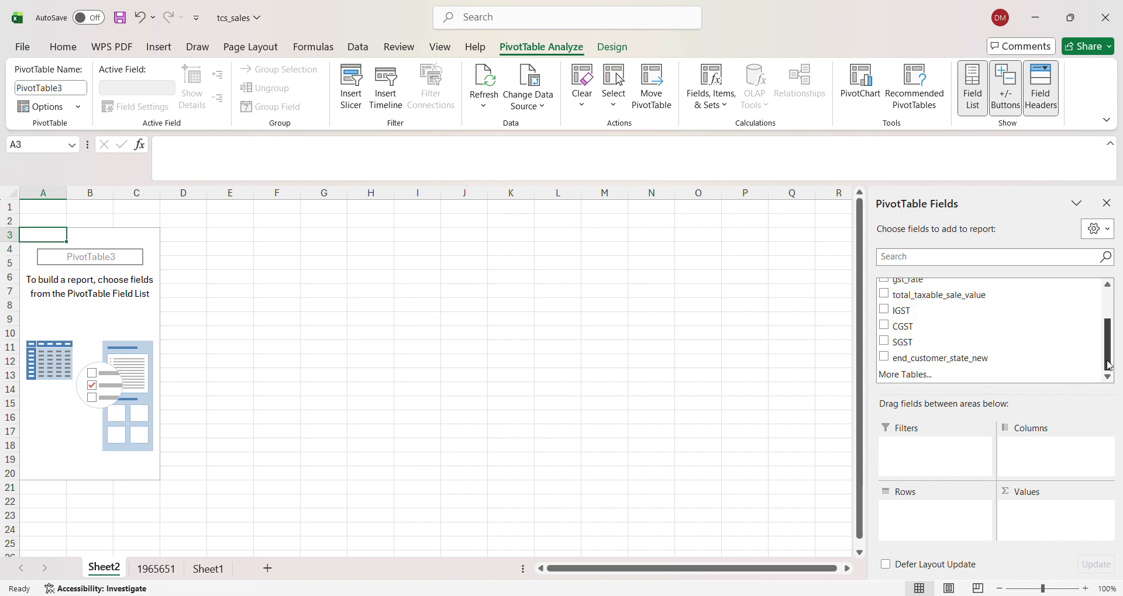
pyautogui.click(885, 358)
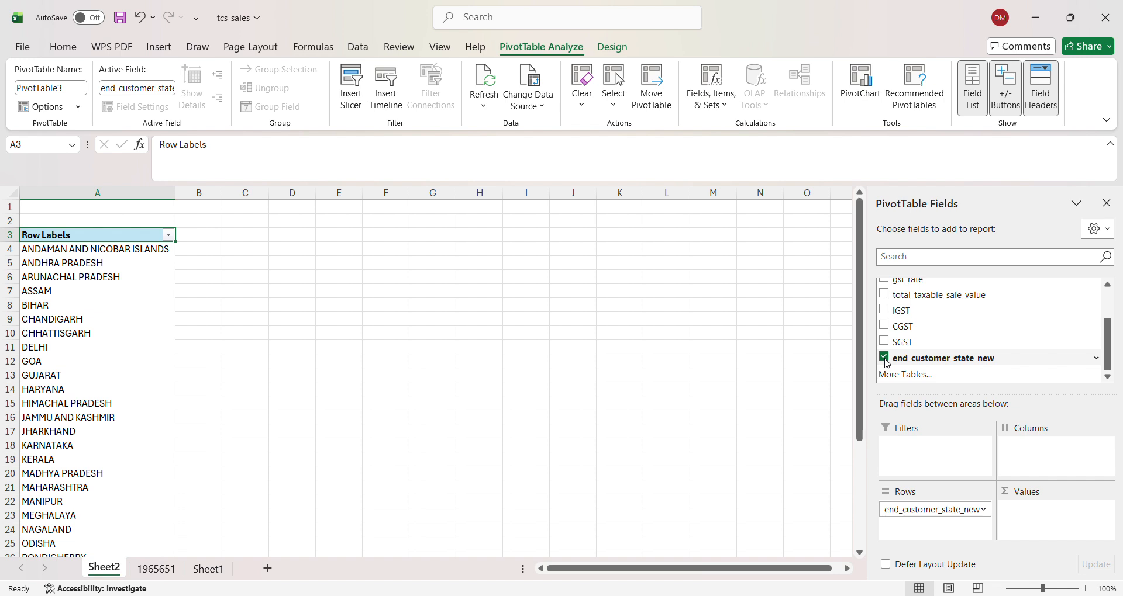
pyautogui.click(887, 284)
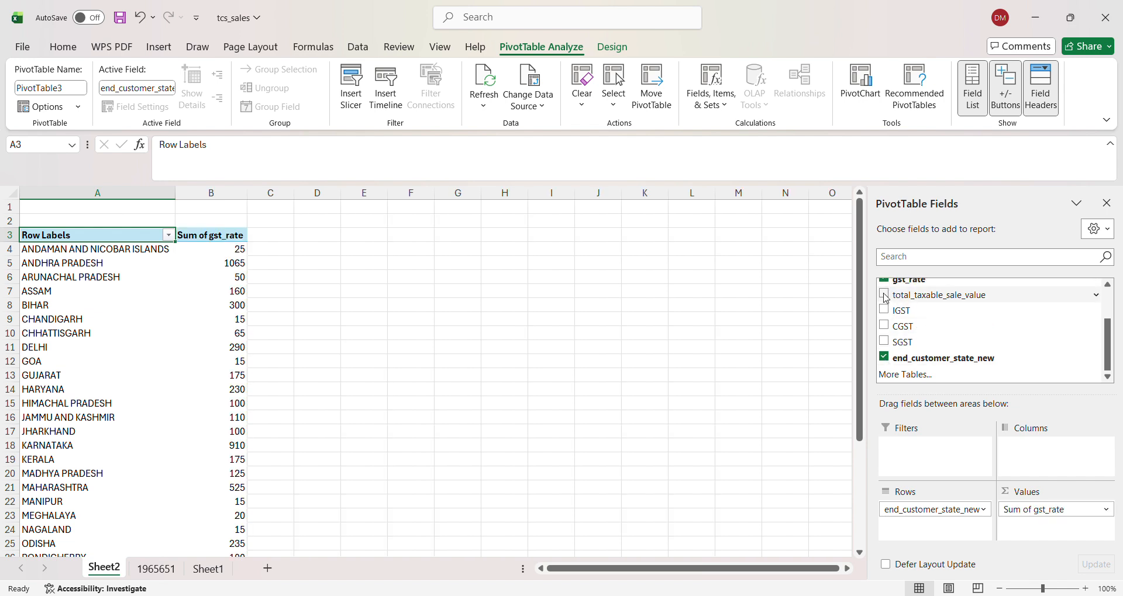
pyautogui.click(885, 295)
pyautogui.click(885, 316)
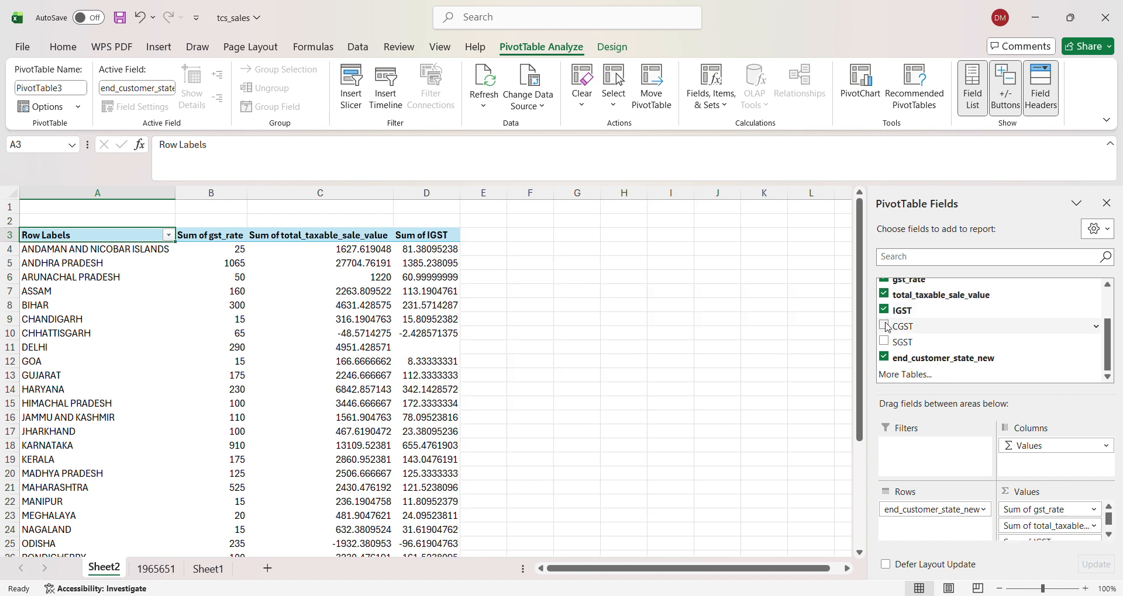
pyautogui.click(886, 330)
pyautogui.click(884, 342)
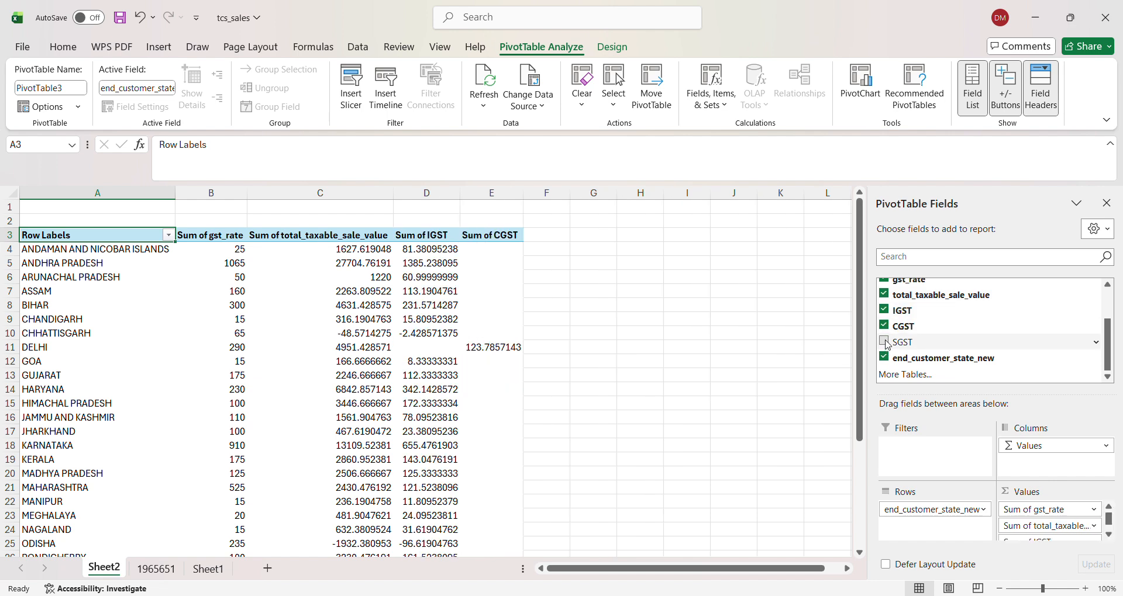
# - Move gst_rate from the PivotTable's values to its rows, above end_customer_state_new
pyautogui.click(1109, 534)
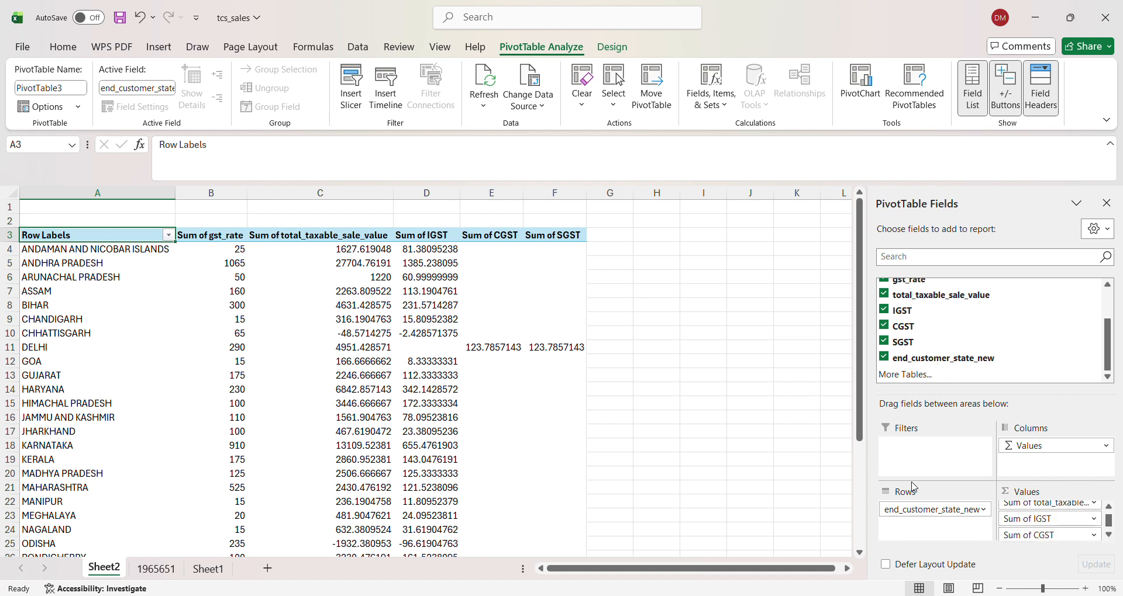
pyautogui.click(1108, 508)
pyautogui.click(1109, 509)
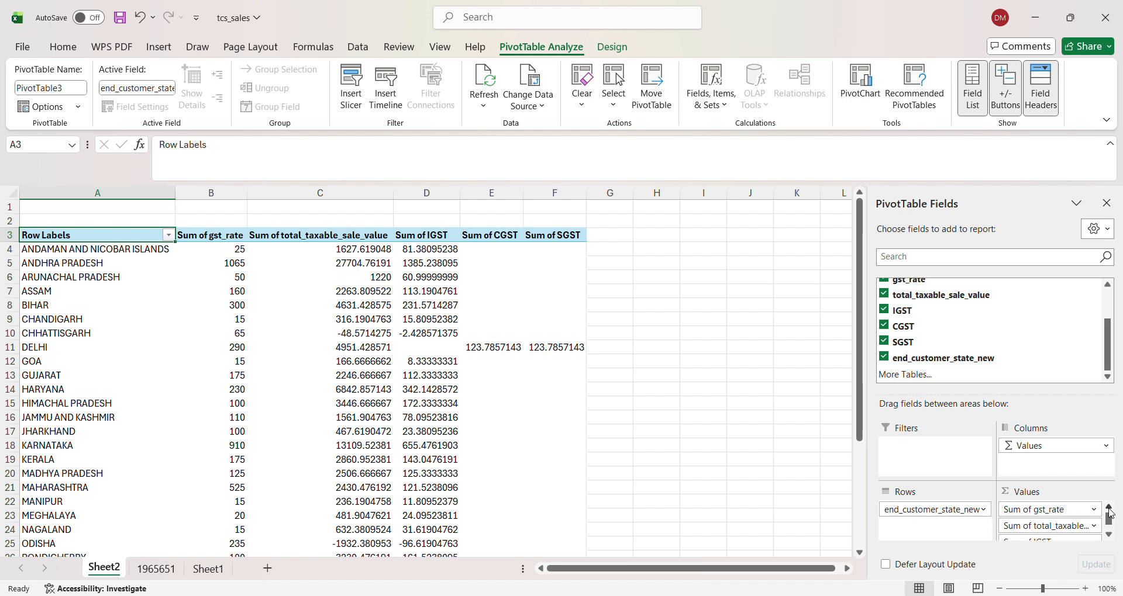
pyautogui.moveTo(1050, 517); pyautogui.dragTo(951, 518)
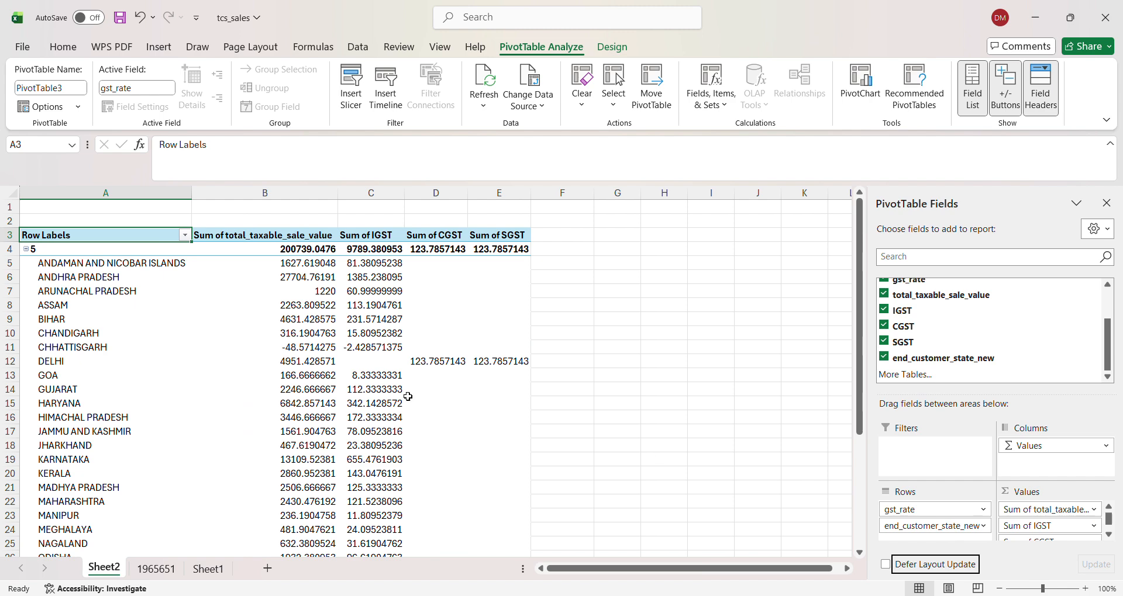
# - Examine the taxable value, IGST, CGST and SGST sums in the first state rows of the PivotTable
pyautogui.press('Down')
pyautogui.press('Down')
pyautogui.press('Down')
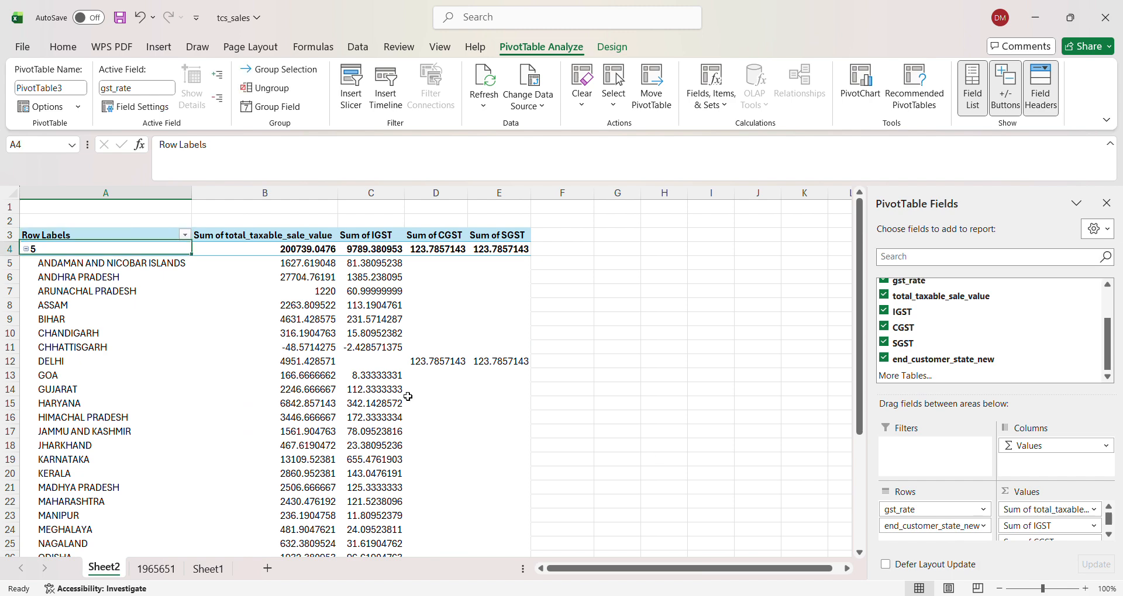
pyautogui.press('Up')
pyautogui.press('Up')
pyautogui.press('Down')
pyautogui.press('Down')
pyautogui.press('Down')
pyautogui.press('Right')
pyautogui.press('Right')
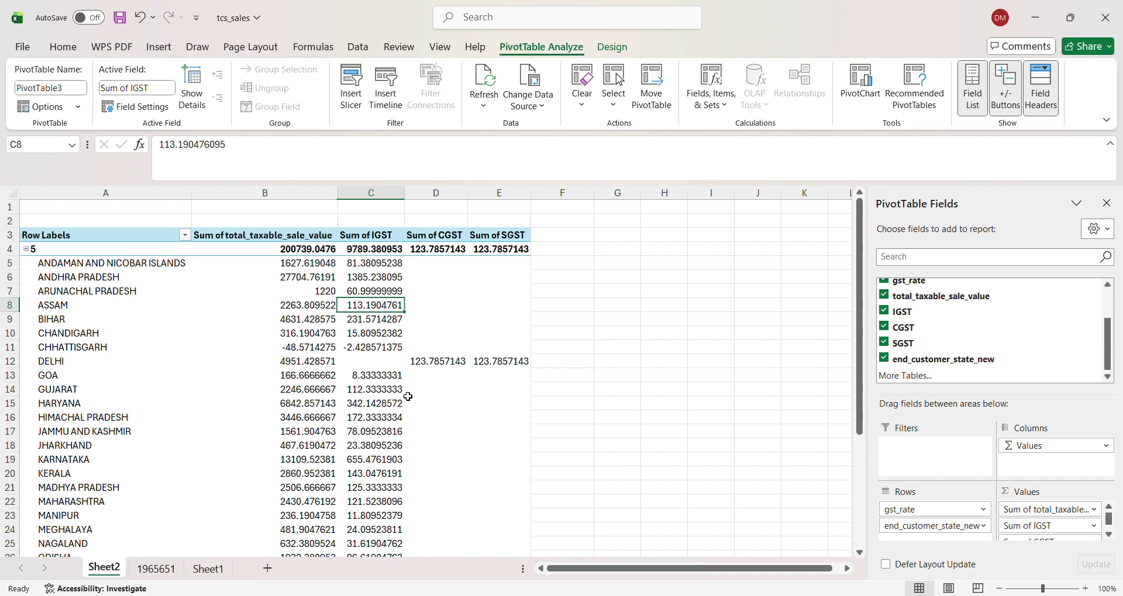
pyautogui.press('Right')
pyautogui.press('Left')
pyautogui.press('Left')
pyautogui.press('Up')
pyautogui.press('Right')
pyautogui.press('Up')
pyautogui.press('Right')
pyautogui.press('Left')
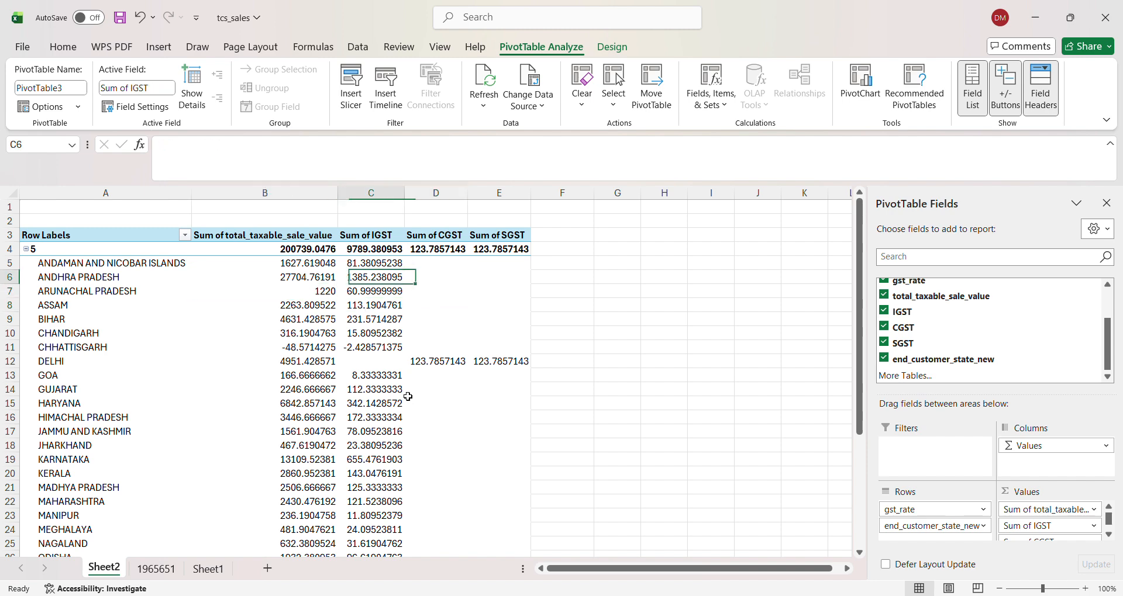
pyautogui.press('Right')
pyautogui.press('Right')
pyautogui.press('Left')
pyautogui.press('Left')
pyautogui.press('Left')
pyautogui.press('Left')
# - Review the remaining state rows of the PivotTable down to the Grand Total
pyautogui.press('Down')
pyautogui.press('Down')
pyautogui.press('Down')
pyautogui.press('Down')
pyautogui.press('Down')
pyautogui.press('Down')
pyautogui.press('Down')
pyautogui.press('Down')
pyautogui.press('Down')
pyautogui.press('Down')
pyautogui.press('Down')
pyautogui.press('Down')
pyautogui.press('Down')
pyautogui.press('Down')
pyautogui.press('Down')
pyautogui.press('Down')
pyautogui.press('Down')
pyautogui.press('Down')
pyautogui.press('Down')
pyautogui.press('Down')
pyautogui.press('Down')
pyautogui.press('Down')
pyautogui.press('Down')
pyautogui.press('Down')
pyautogui.press('Down')
pyautogui.press('Down')
pyautogui.press('Down')
pyautogui.press('Down')
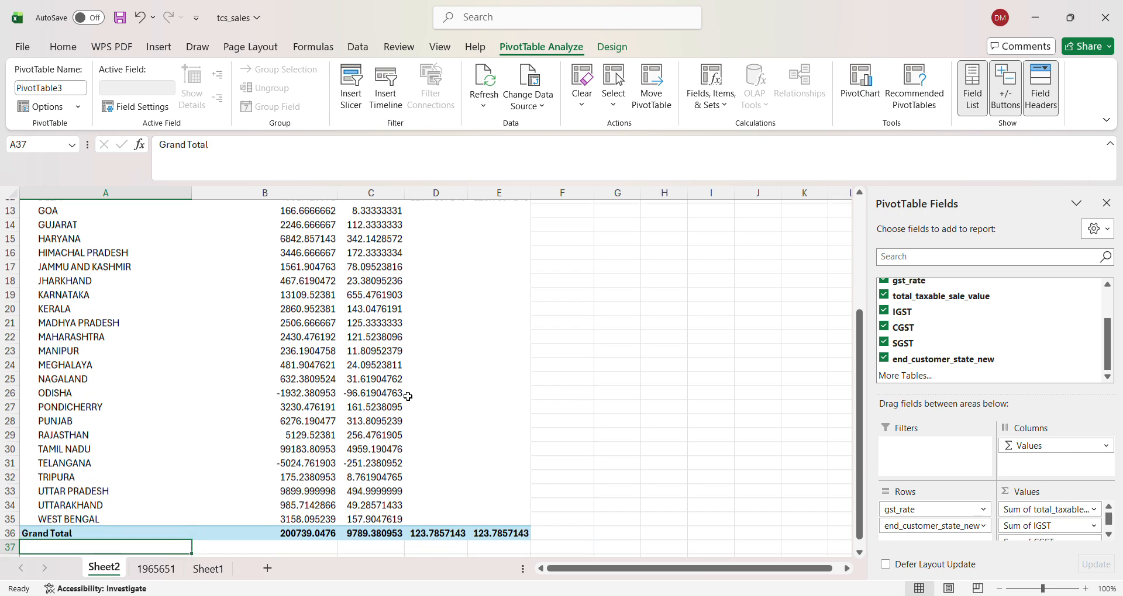
pyautogui.press('Down')
pyautogui.press('Down')
pyautogui.press('Down')
pyautogui.press('Down')
pyautogui.press('Down')
pyautogui.press('Down')
pyautogui.press('Up')
pyautogui.press('Up')
pyautogui.press('Up')
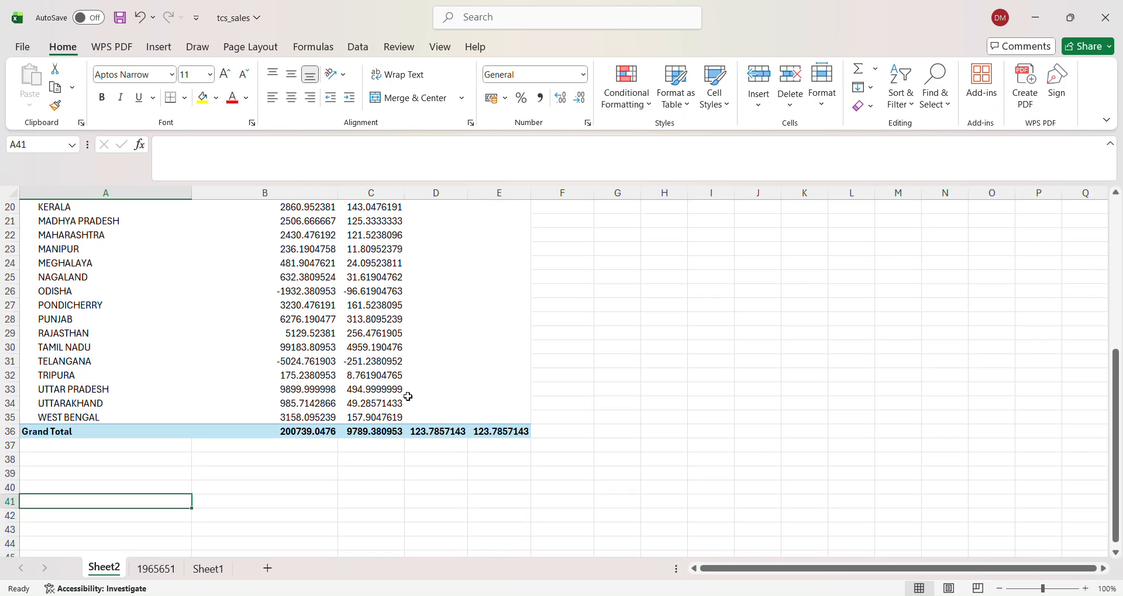
pyautogui.press('Up')
pyautogui.press('Up')
pyautogui.press('Up')
pyautogui.press('Up')
pyautogui.press('Up')
pyautogui.press('Up')
pyautogui.press('Right')
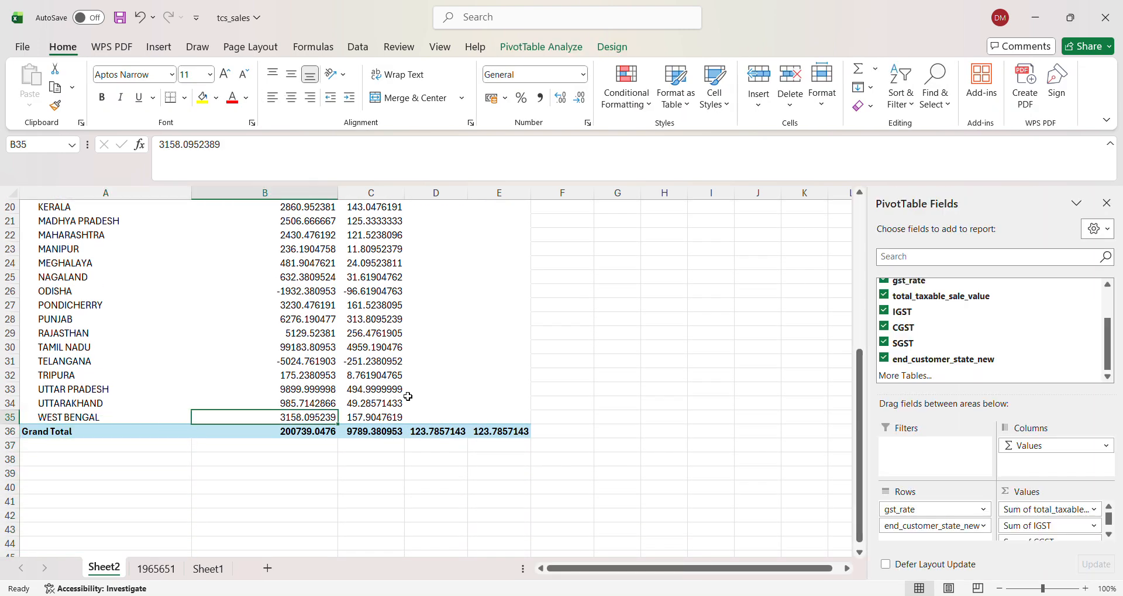
# - Apply the comma number format to the PivotTable's value columns B to E
pyautogui.hotkey('ctrl', 'Up')
pyautogui.hotkey('ctrl', 'Up')
pyautogui.press('Left')
pyautogui.press('Down')
pyautogui.press('Down')
pyautogui.press('Right')
pyautogui.hotkey('shift', 'Right')
pyautogui.hotkey('shift', 'Right')
pyautogui.hotkey('shift', 'Right')
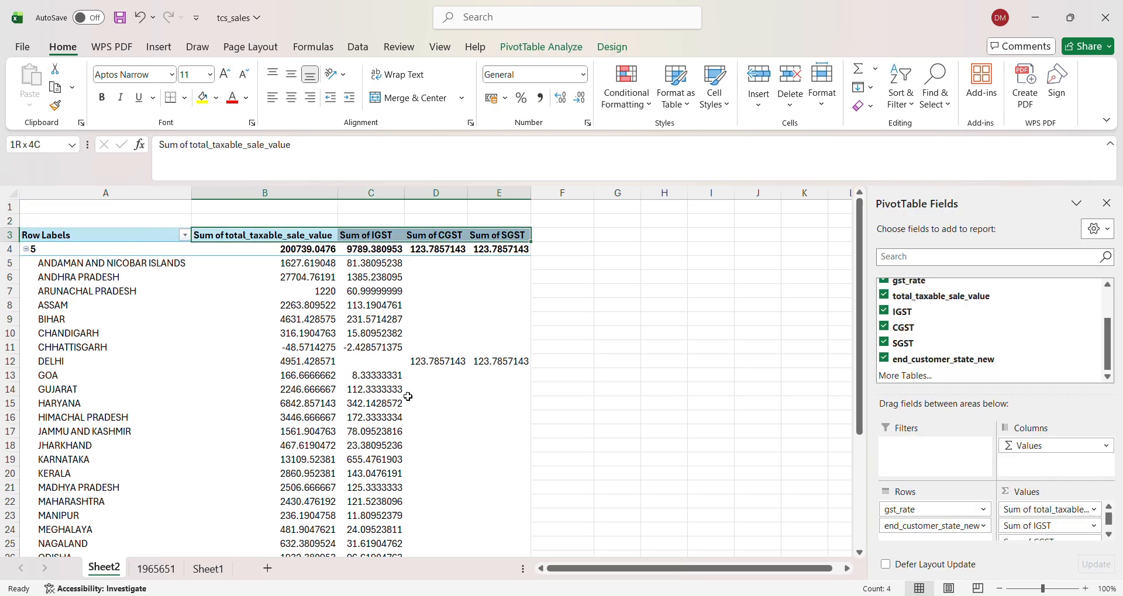
pyautogui.hotkey('ctrl', 'shift', 'Down')
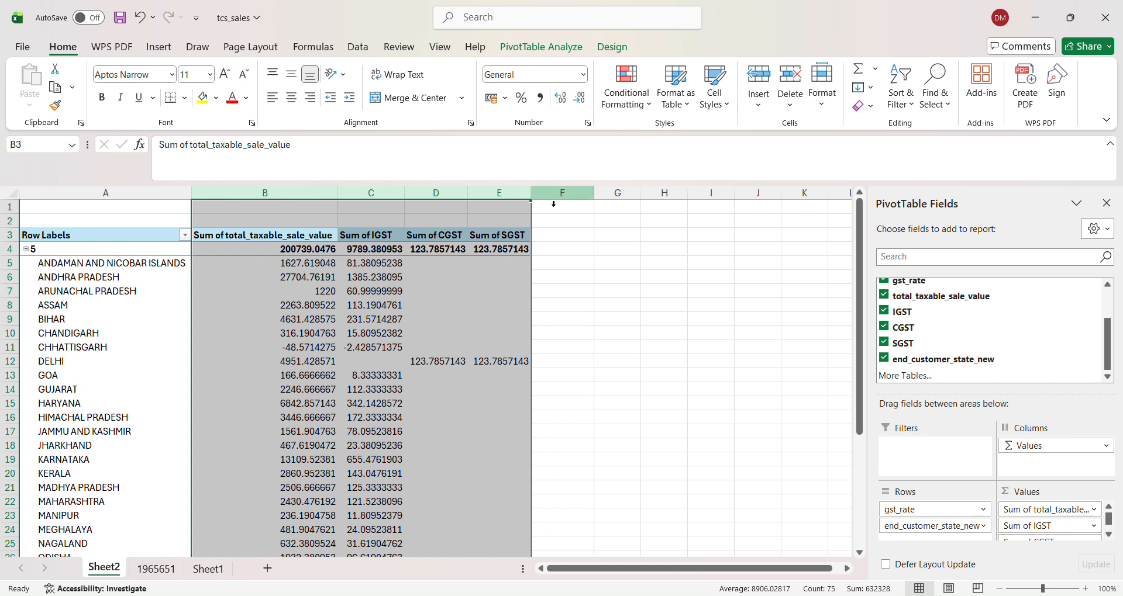
pyautogui.click(540, 99)
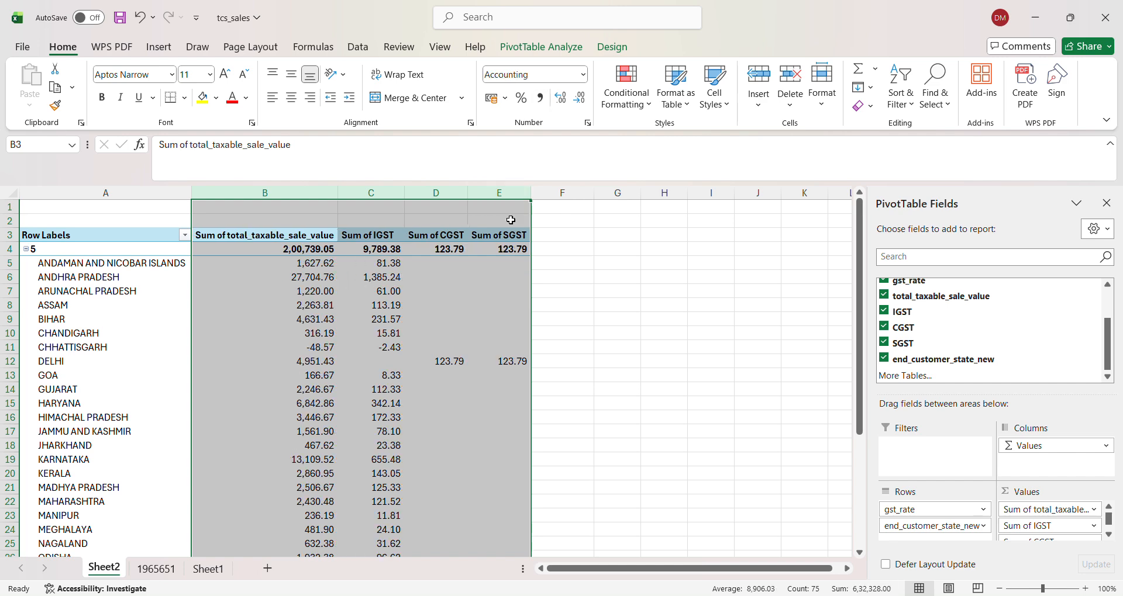
# - Set the font size of the entire PivotTable sheet to 20
pyautogui.click(332, 374)
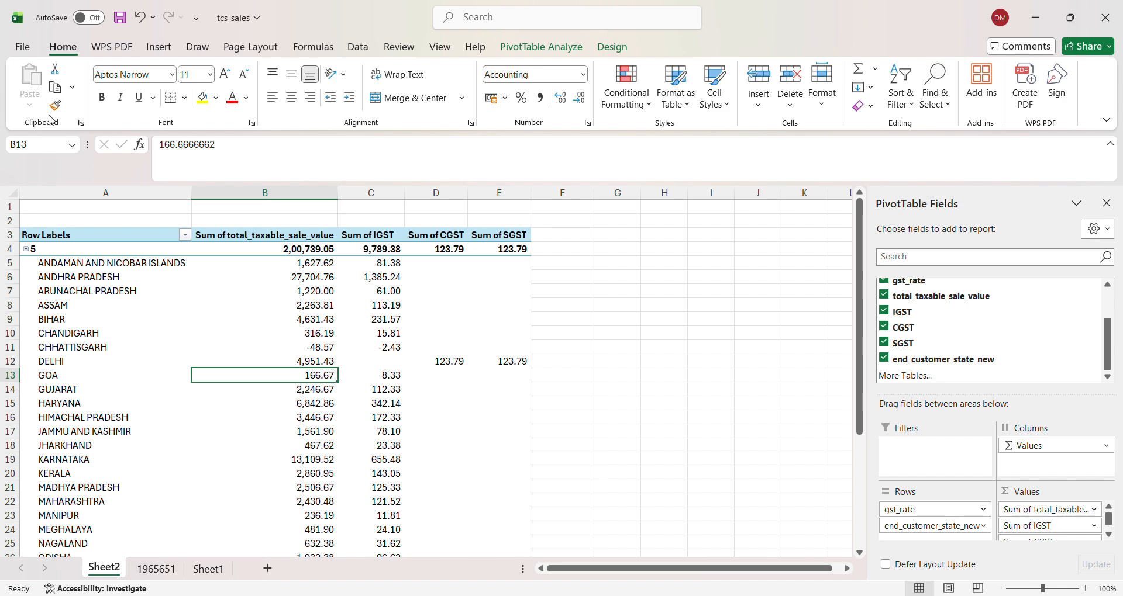
pyautogui.click(12, 193)
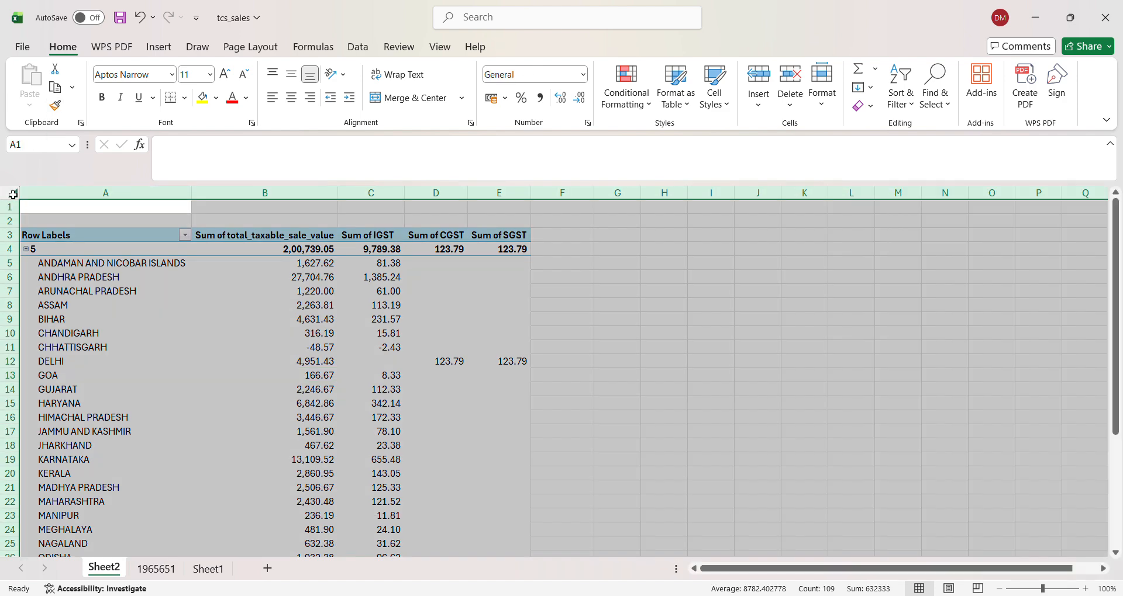
pyautogui.write('20')
pyautogui.press('Return')
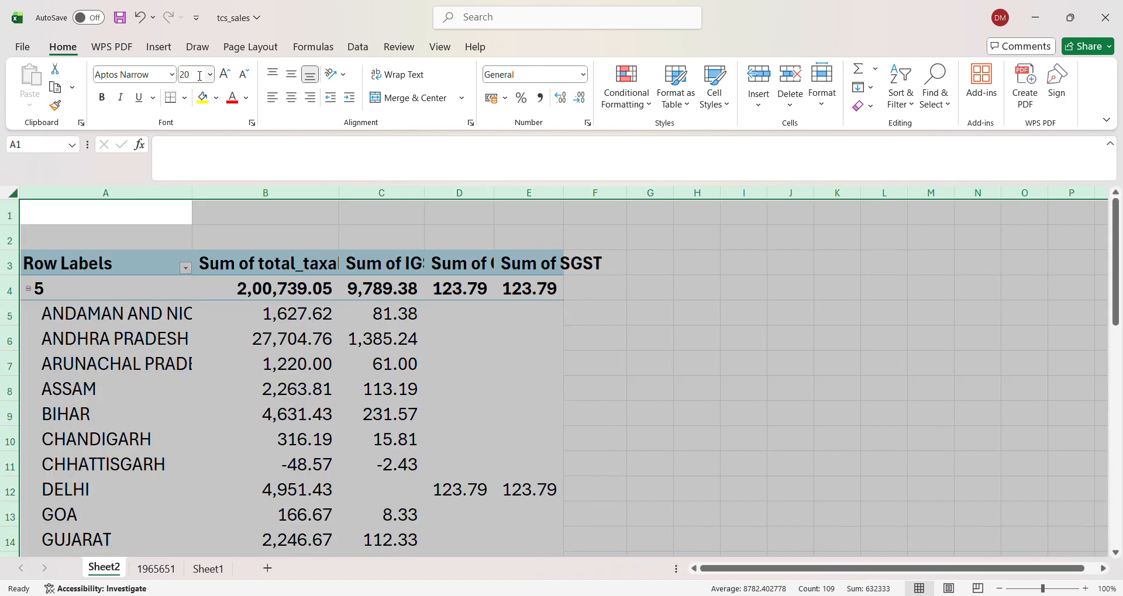
# - Select the PivotTable's value columns B to E
pyautogui.click(289, 194)
pyautogui.hotkey('shift', 'Right')
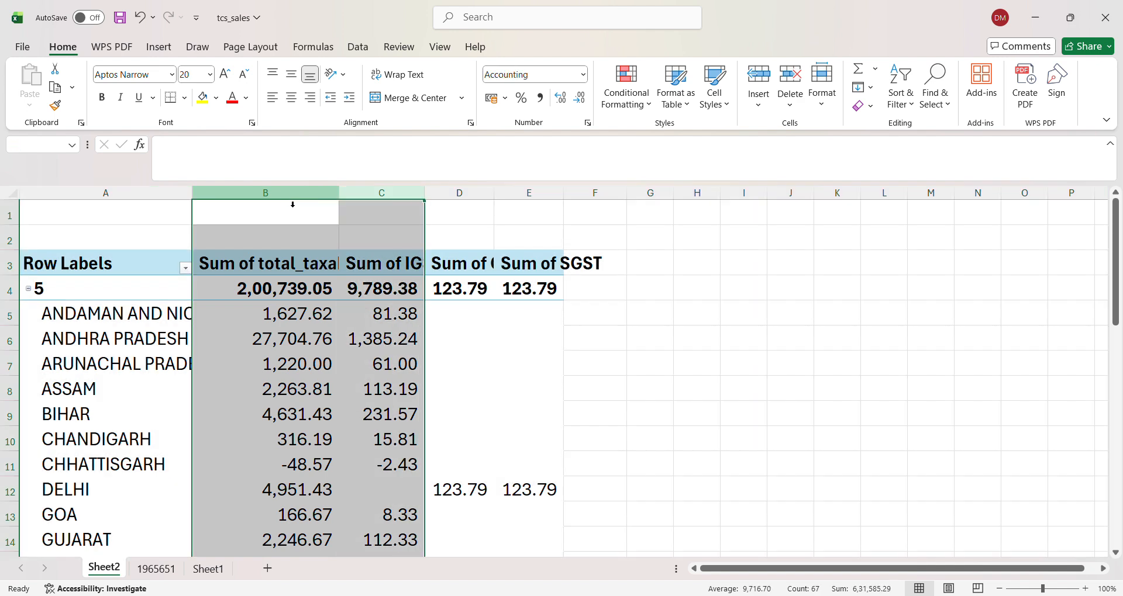
pyautogui.hotkey('shift', 'Right')
pyautogui.hotkey('shift', 'Right')
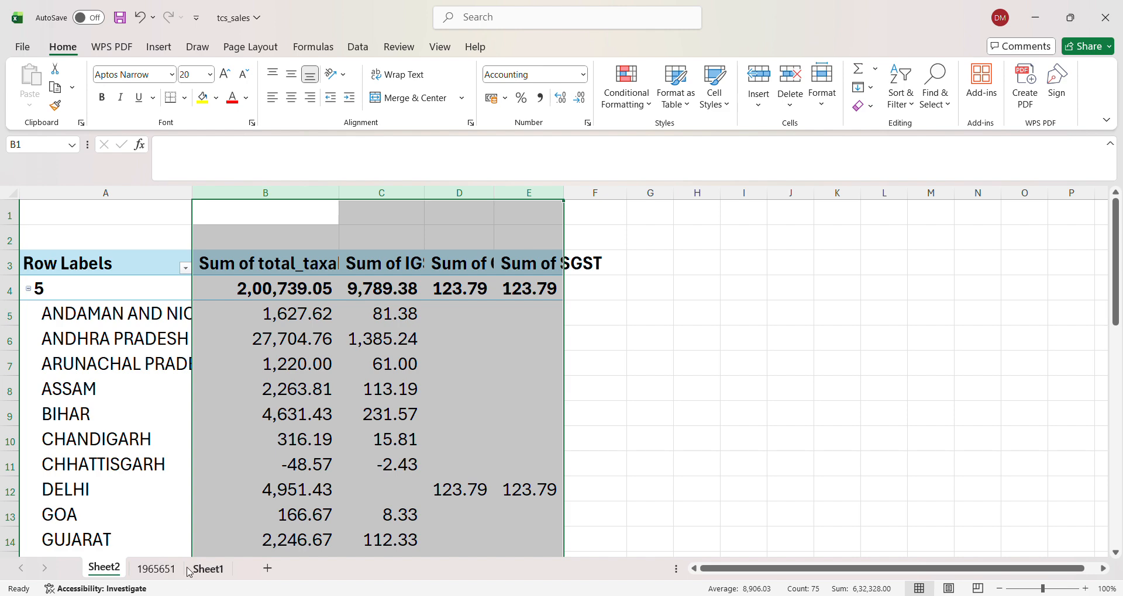
# - Check the Meesho October sales figure noted in Sheet1, then return to the PivotTable in Sheet2
pyautogui.click(210, 570)
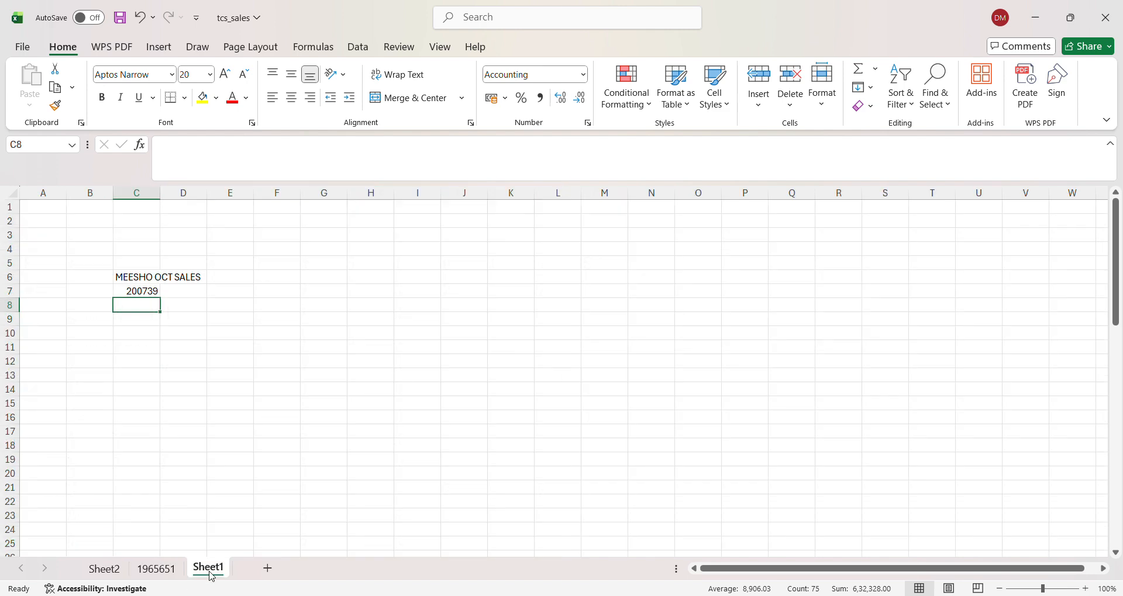
pyautogui.click(150, 296)
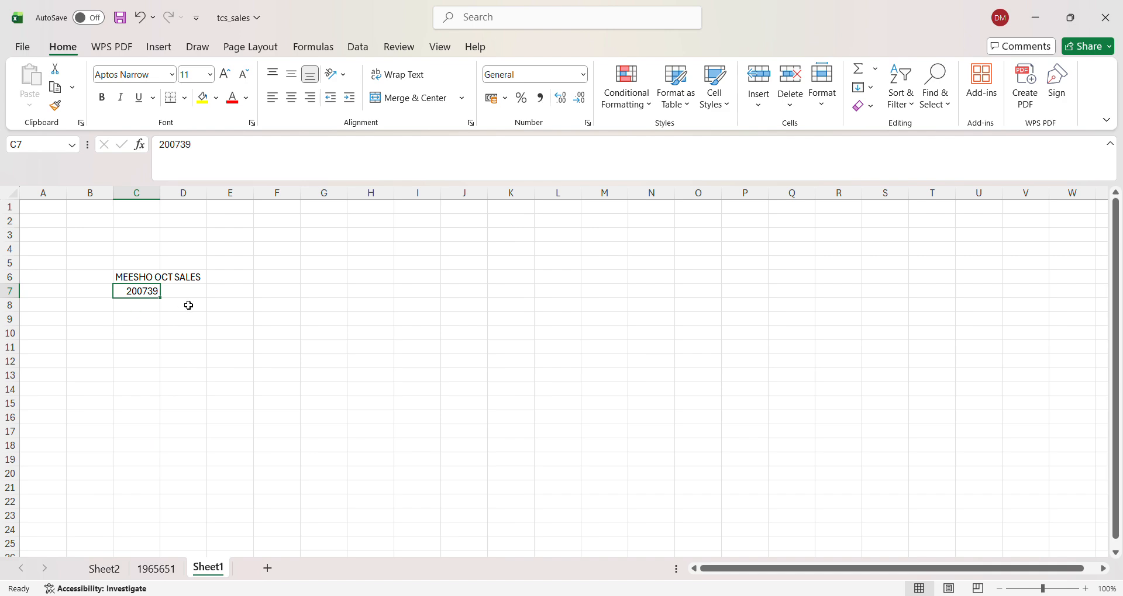
pyautogui.click(169, 573)
pyautogui.click(104, 569)
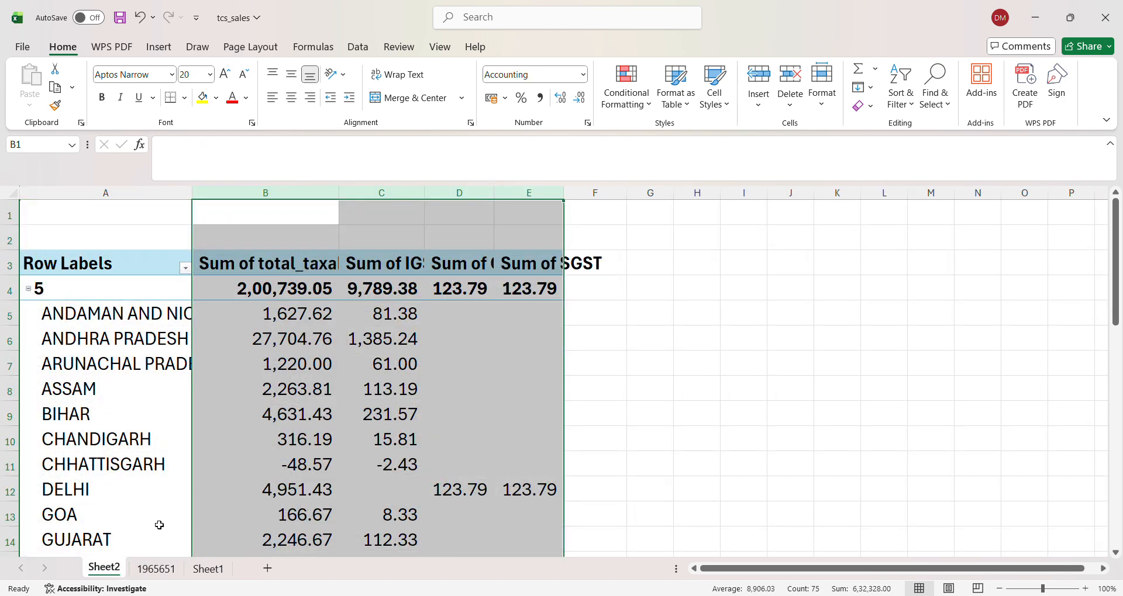
# - Review the state-wise IGST sums down the PivotTable and select the Grand Total of the taxable value to compare with the noted sales figure
pyautogui.click(275, 364)
pyautogui.press('Up')
pyautogui.press('Up')
pyautogui.press('Right')
pyautogui.press('Right')
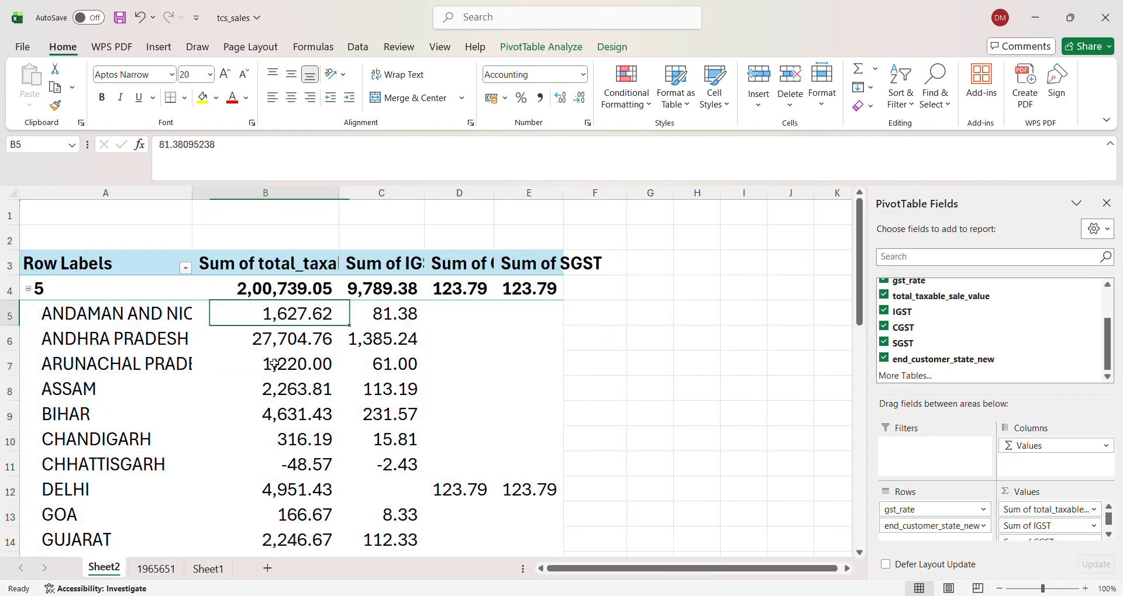
pyautogui.press('Down')
pyautogui.press('Down')
pyautogui.press('Down')
pyautogui.press('Down')
pyautogui.press('Down')
pyautogui.press('Down')
pyautogui.press('Down')
pyautogui.press('Down')
pyautogui.press('Down')
pyautogui.press('Down')
pyautogui.press('Down')
pyautogui.press('Down')
pyautogui.press('Down')
pyautogui.press('Down')
pyautogui.press('Down')
pyautogui.press('Down')
pyautogui.press('Down')
pyautogui.press('Down')
pyautogui.press('Down')
pyautogui.press('Down')
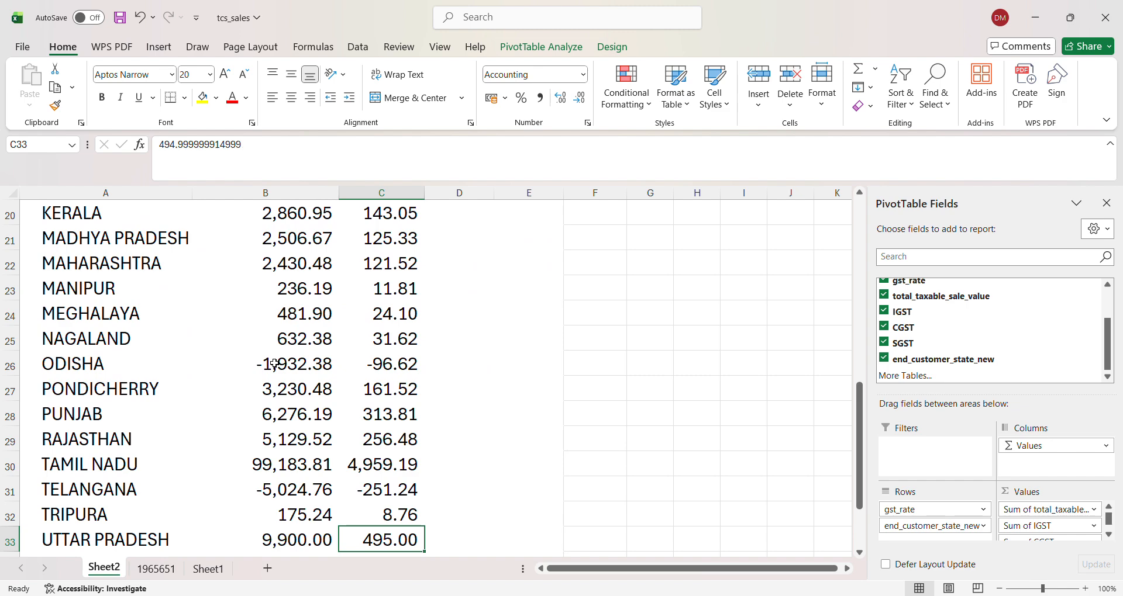
pyautogui.press('Down')
pyautogui.press('Down')
pyautogui.press('Down')
pyautogui.press('Down')
pyautogui.press('Down')
pyautogui.press('Down')
pyautogui.press('Down')
pyautogui.press('Down')
pyautogui.press('Down')
pyautogui.press('Down')
pyautogui.press('Down')
pyautogui.press('Down')
pyautogui.press('Down')
pyautogui.press('Left')
pyautogui.hotkey('ctrl', 'Up')
pyautogui.hotkey('ctrl', 'Up')
pyautogui.hotkey('ctrl', 'Up')
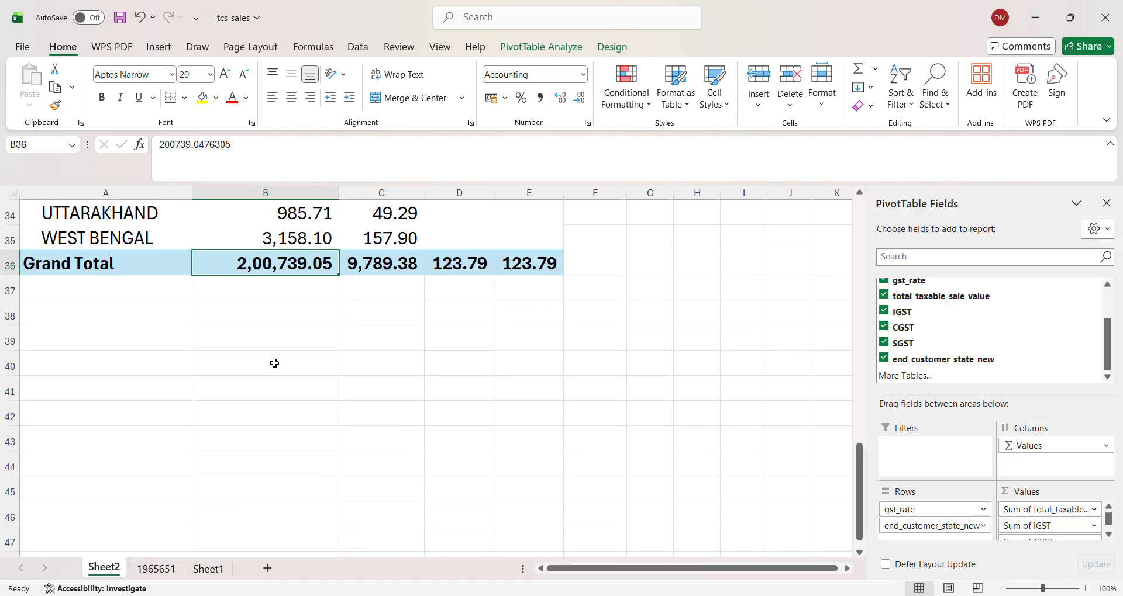